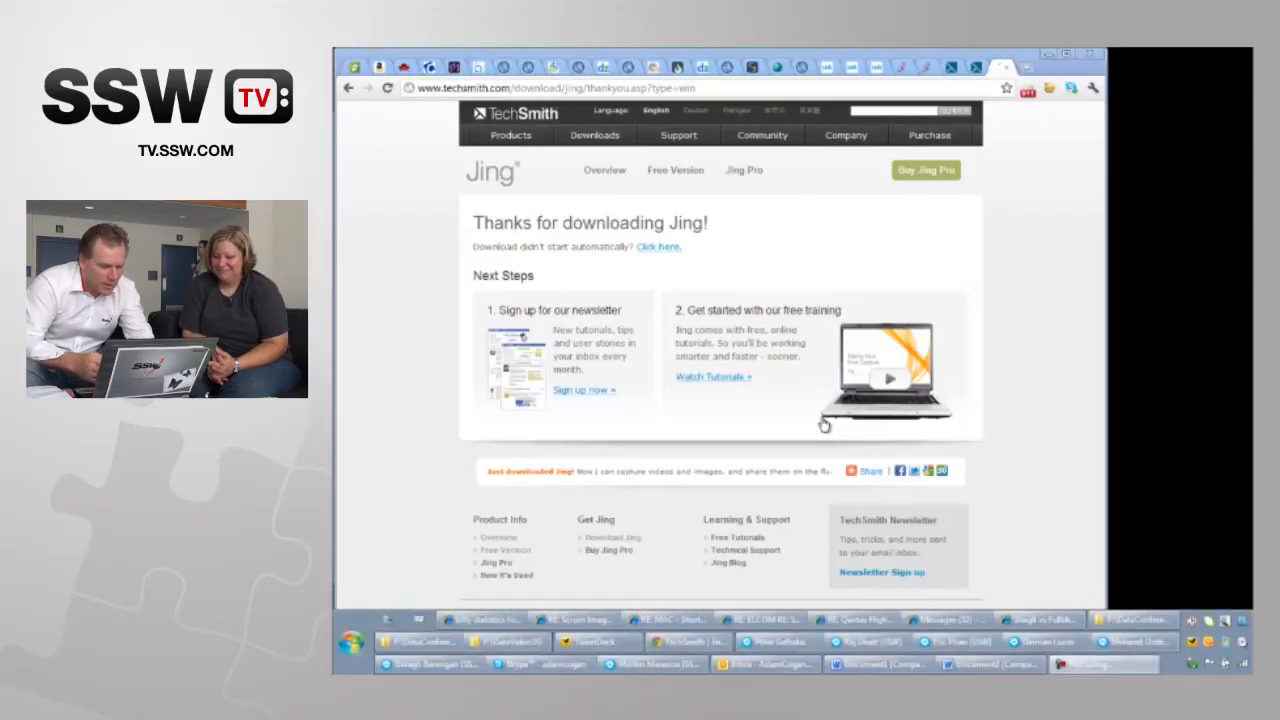
- Launch Jing from the system search so the sun launcher docks at the top
key("super")
type("jing")
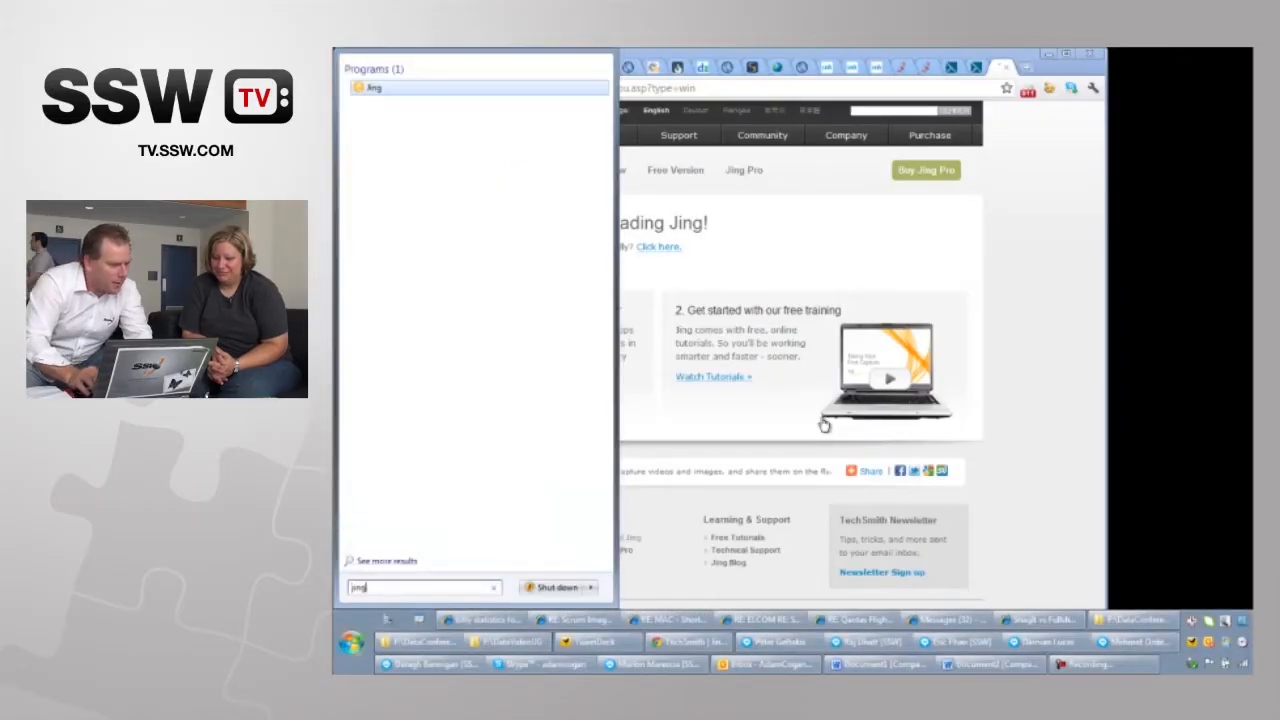
key("Return")
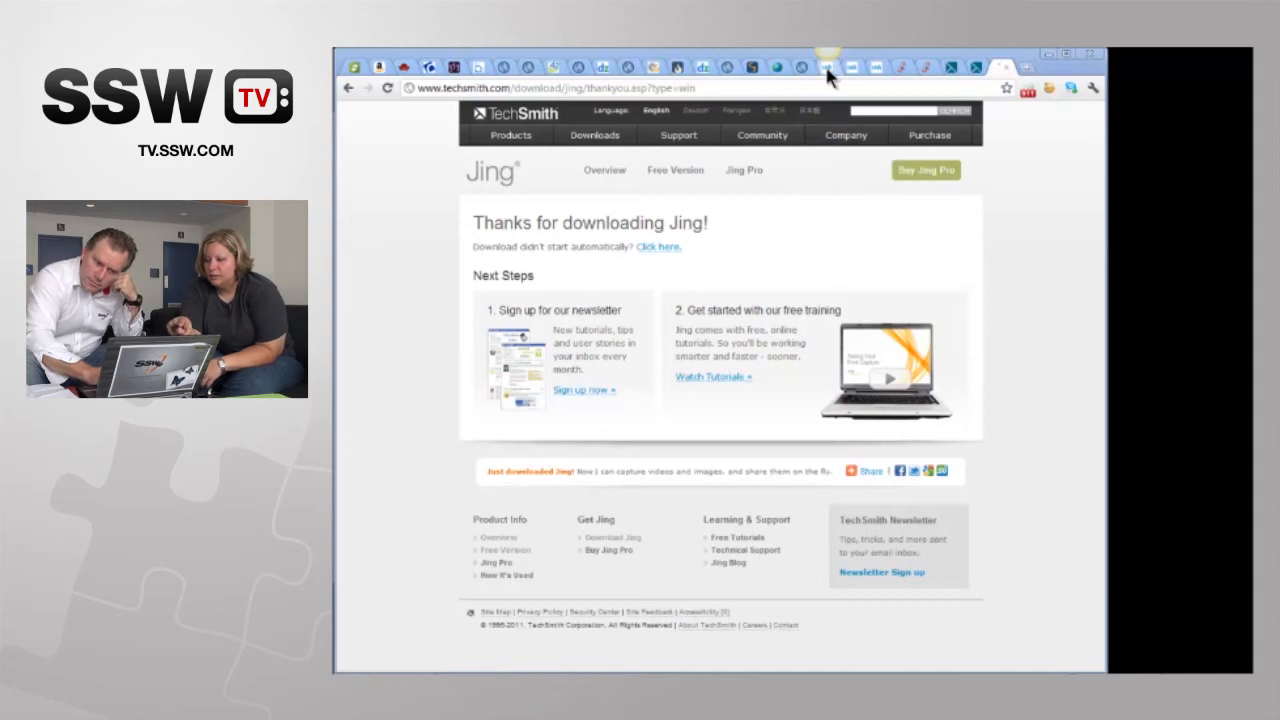
mouse_move(826, 58)
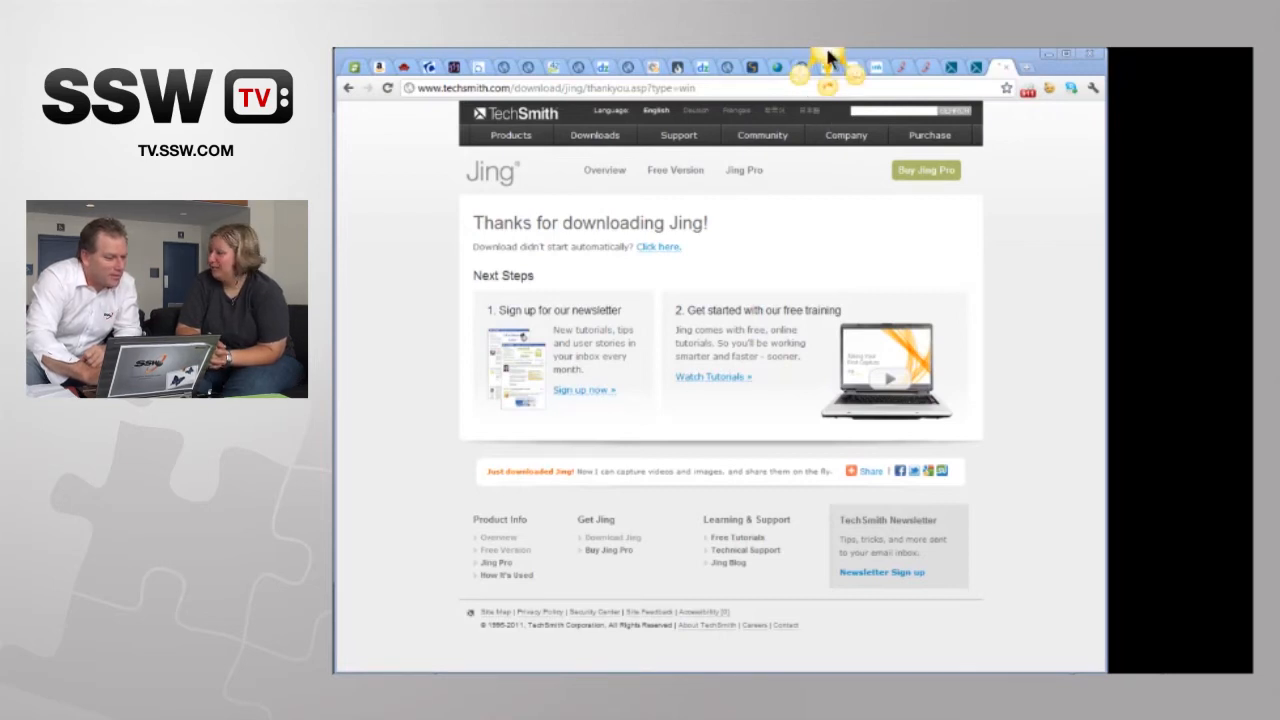
mouse_move(800, 76)
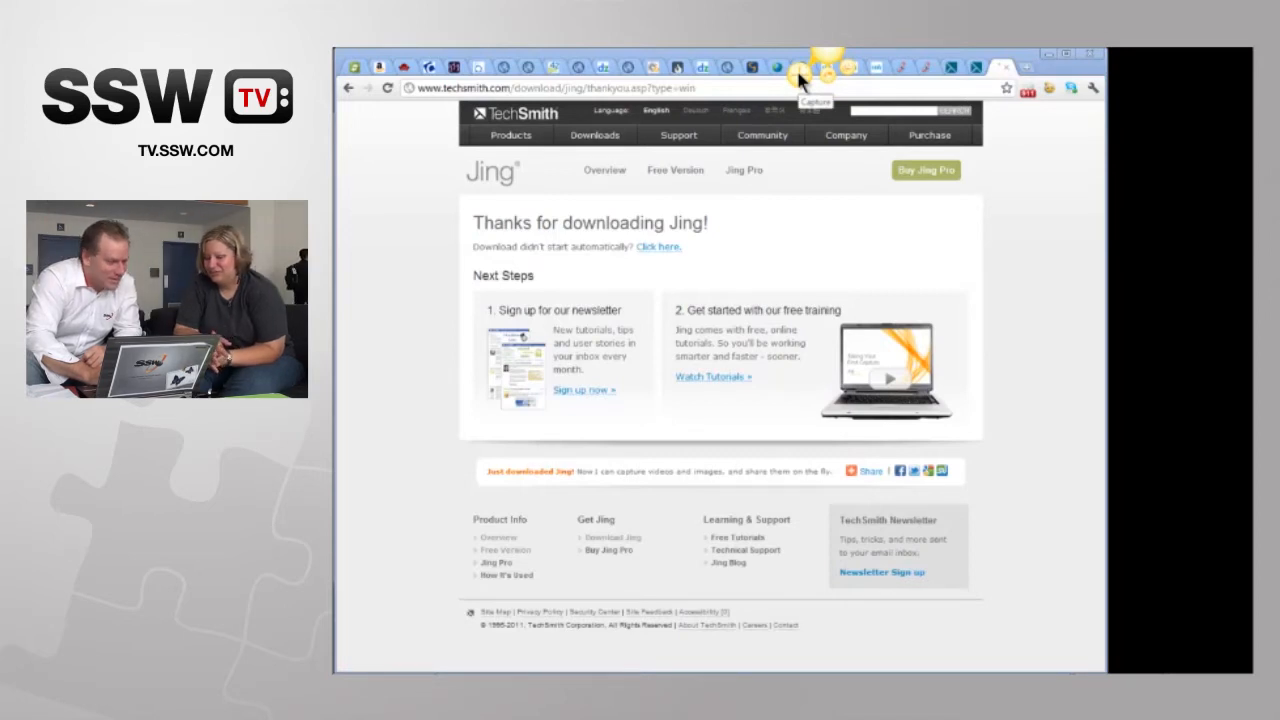
- Capture a region of the TechSmith thank-you page as an image in the preview editor
left_click(796, 68)
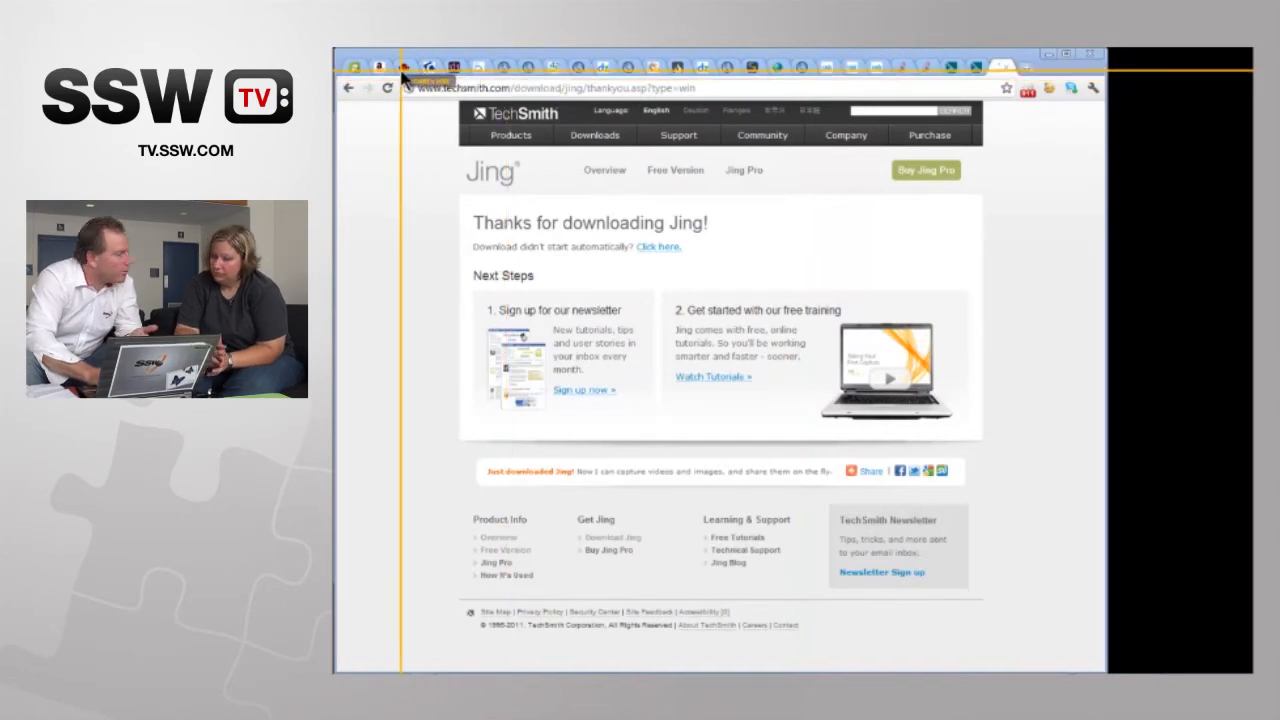
mouse_move(401, 48)
left_mouse_down()
mouse_move(667, 372)
mouse_move(763, 440)
left_mouse_up()
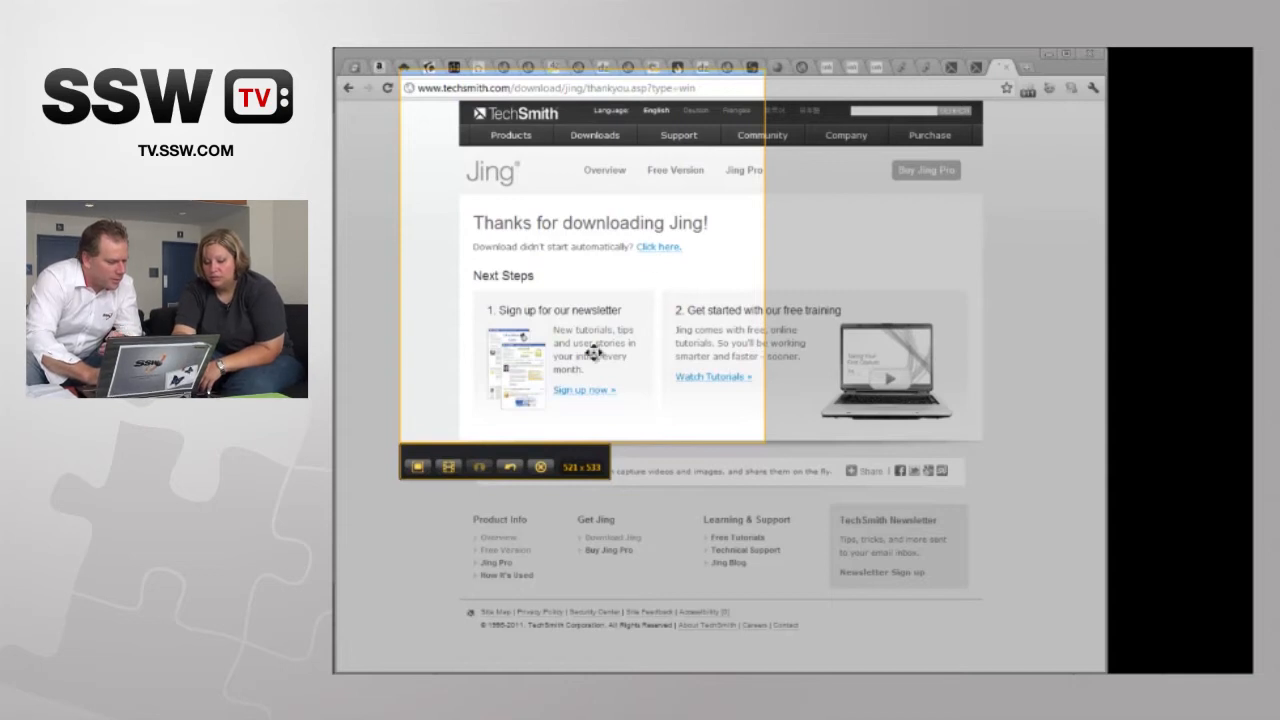
left_click(419, 472)
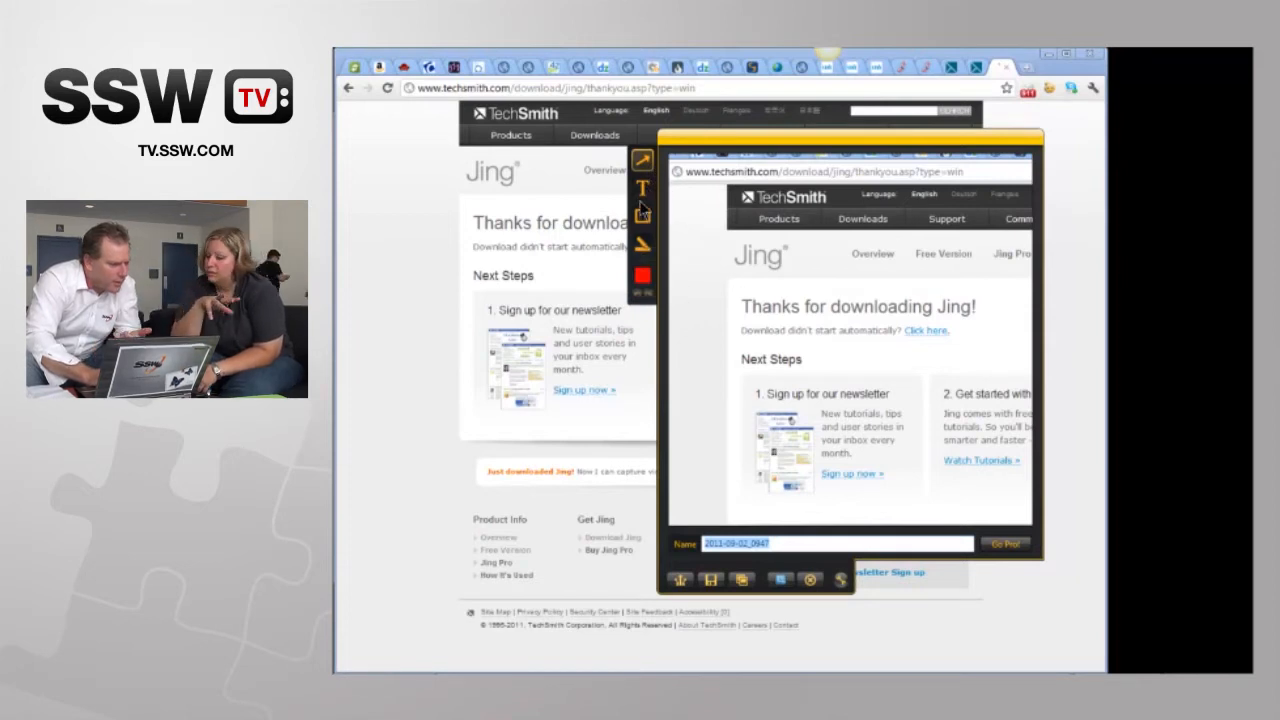
- Draw a red arrow on the capture pointing toward the Next Steps heading
left_click(643, 160)
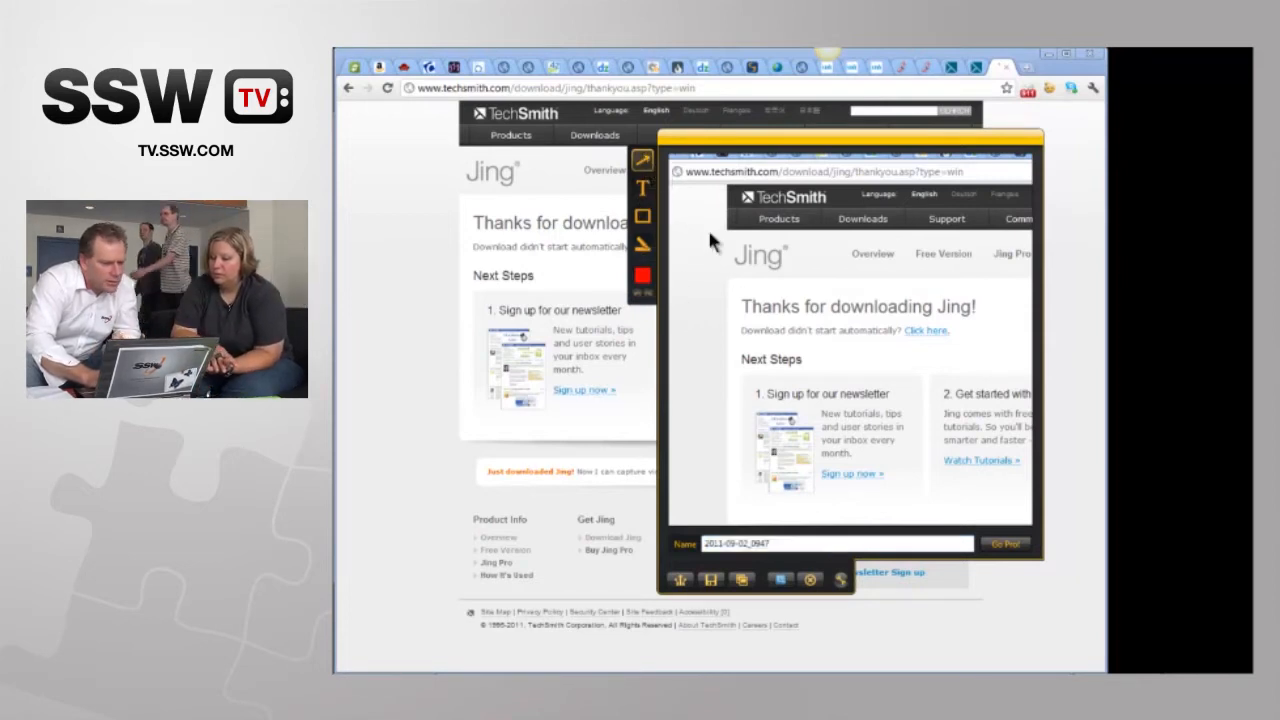
left_click_drag(718, 265, 762, 345)
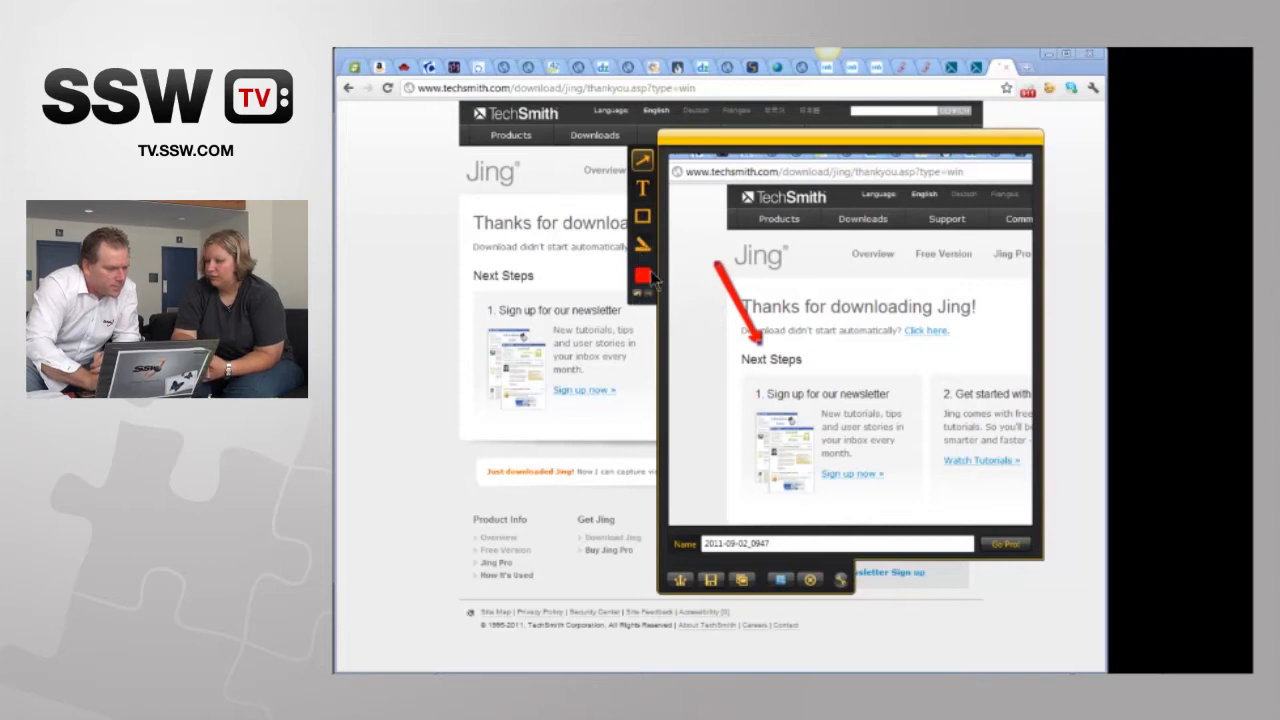
- Frame the Click here. link on the capture with a red rectangle
left_click(643, 218)
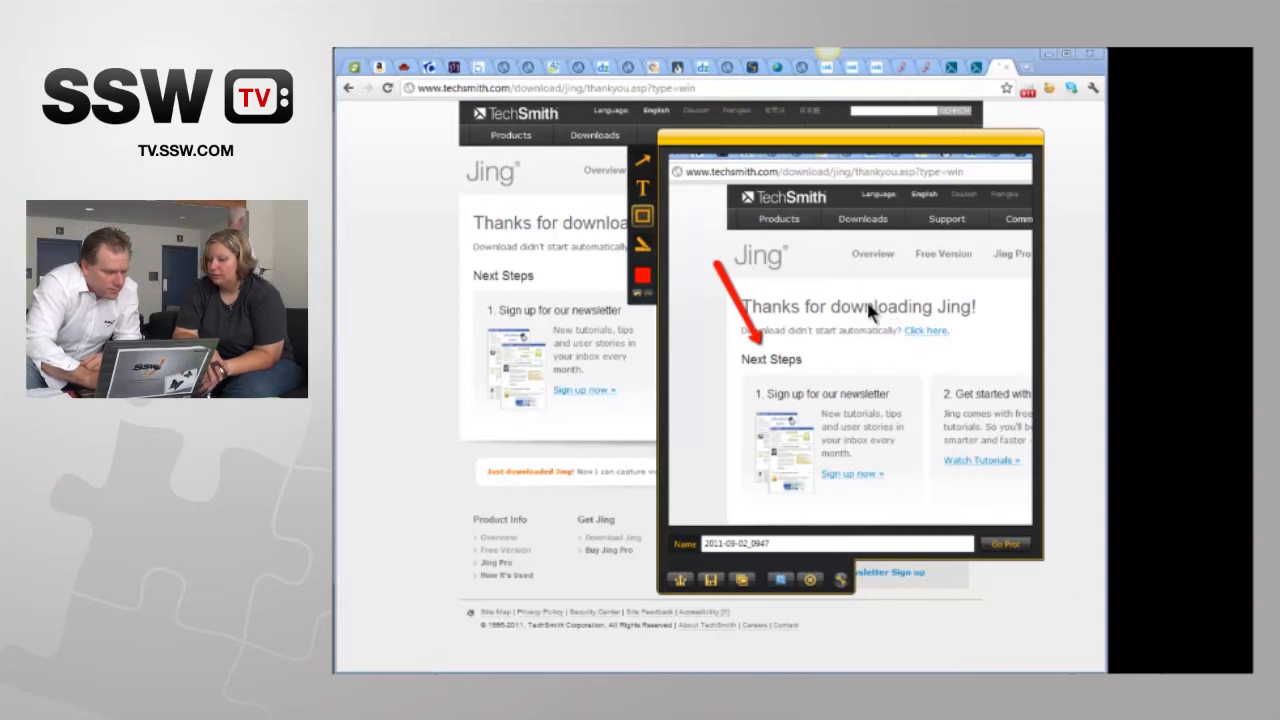
mouse_move(868, 302)
left_mouse_down()
mouse_move(938, 372)
mouse_move(972, 357)
left_mouse_up()
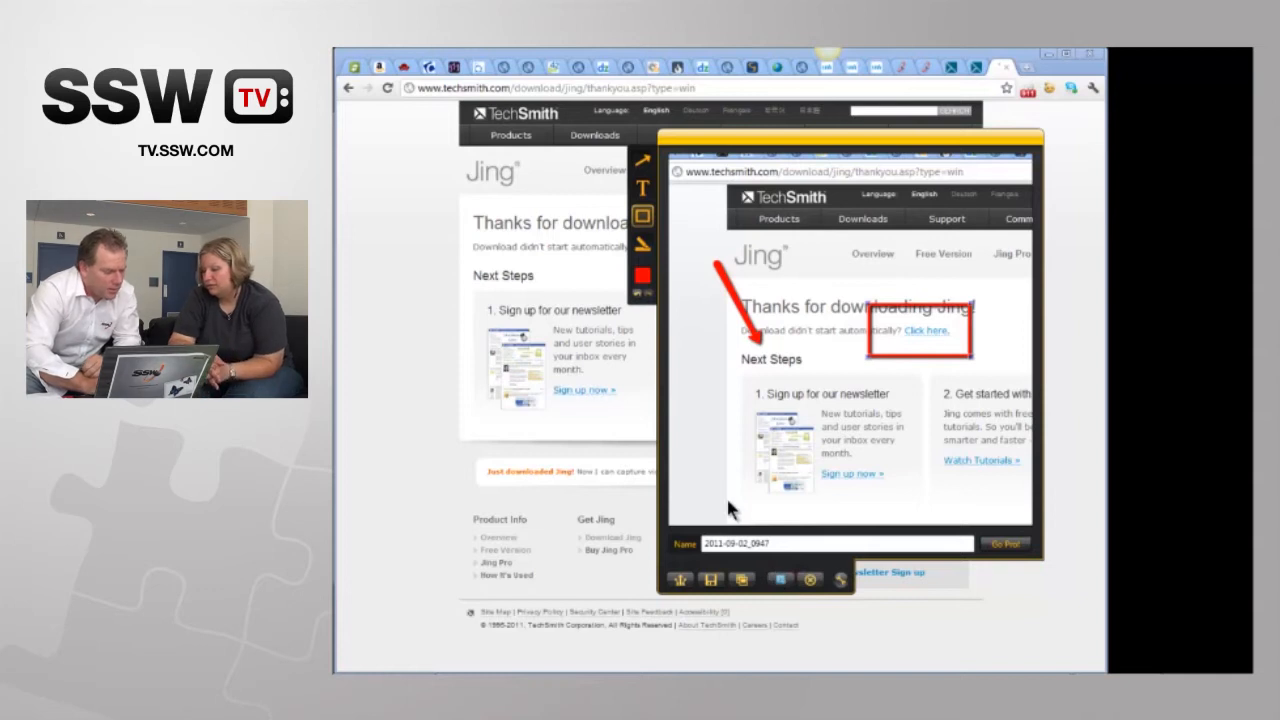
mouse_move(724, 664)
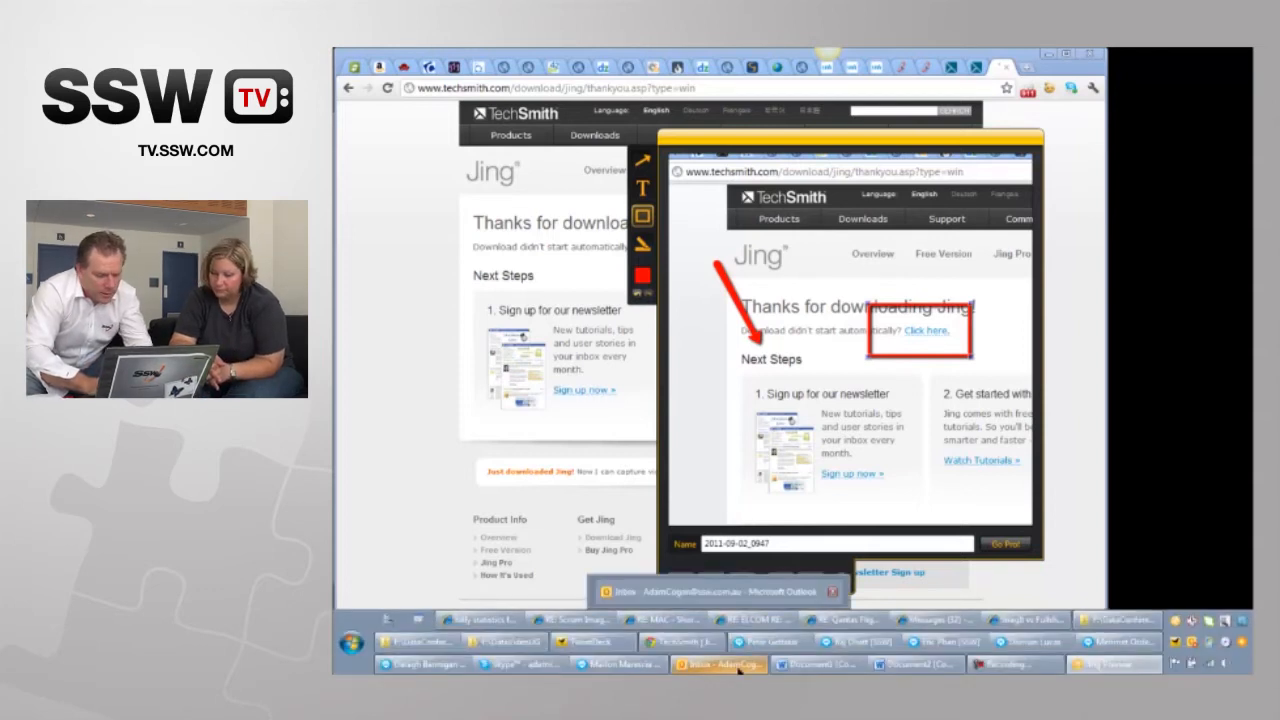
- Undo a wrong paste in the Outlook message and bring the Jing editor fully into view
left_click(752, 668)
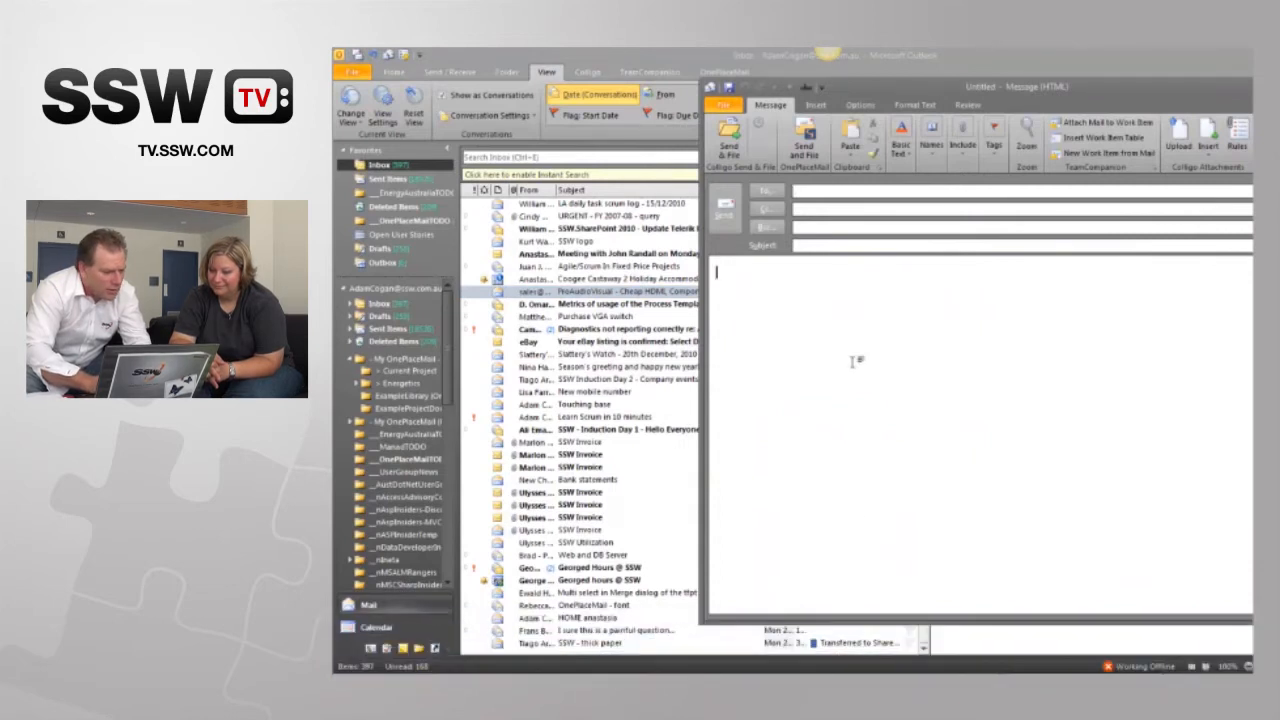
key("ctrl+v")
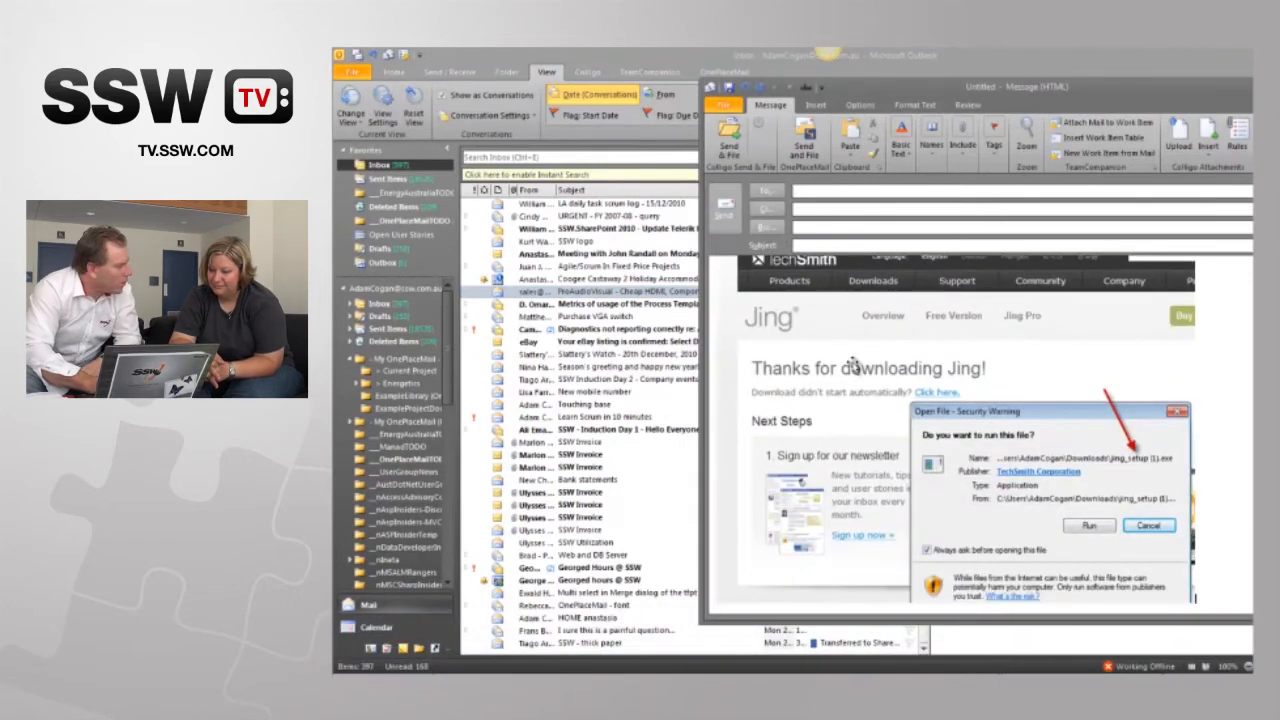
key("ctrl+z")
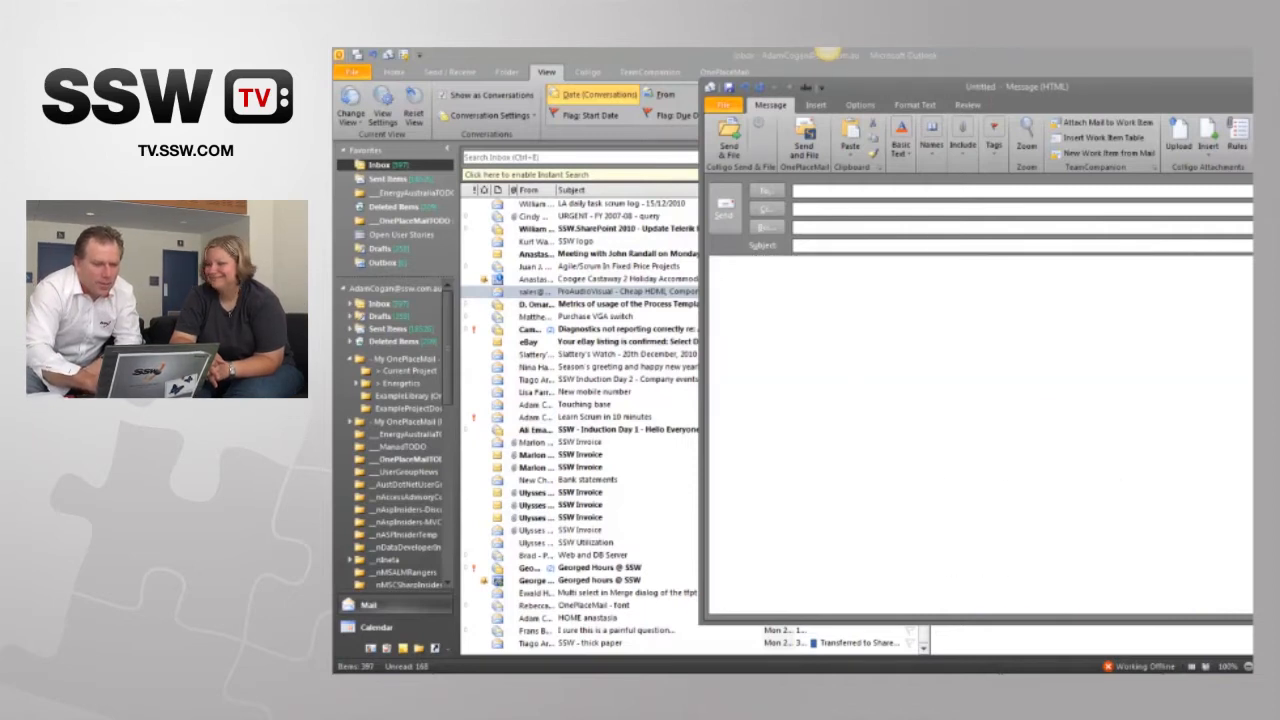
key("alt+Tab")
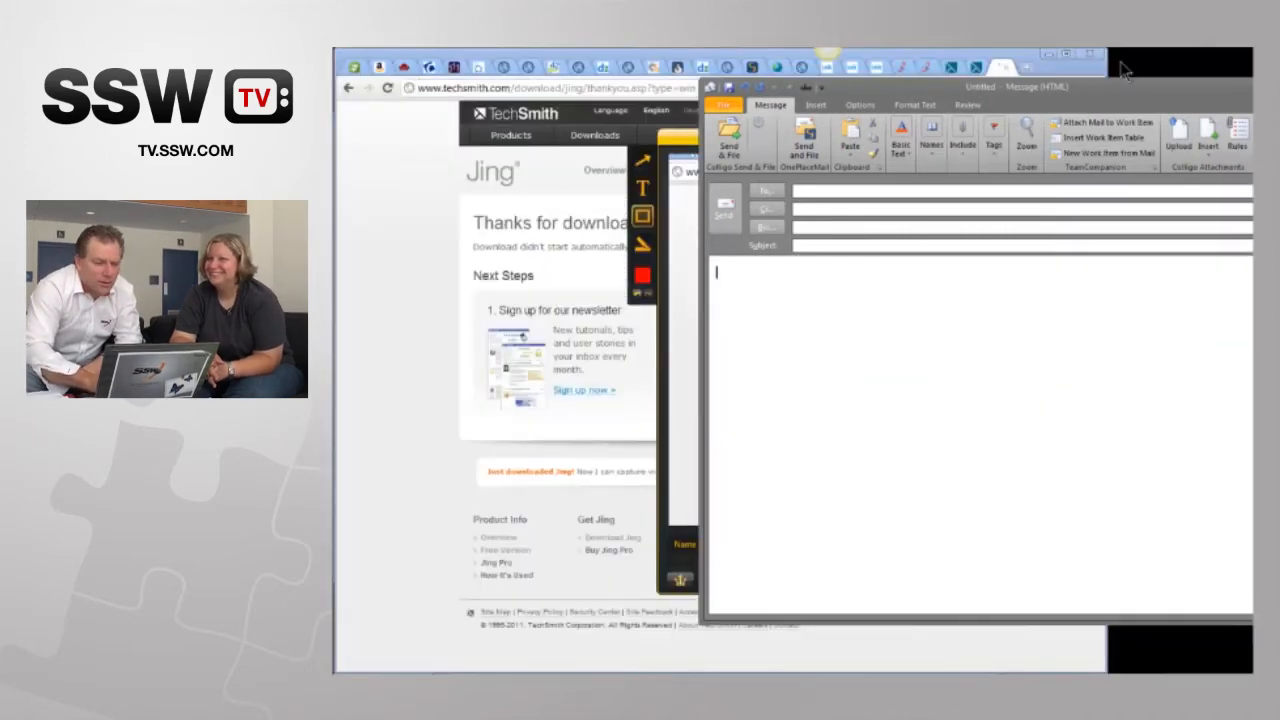
left_click(1048, 58)
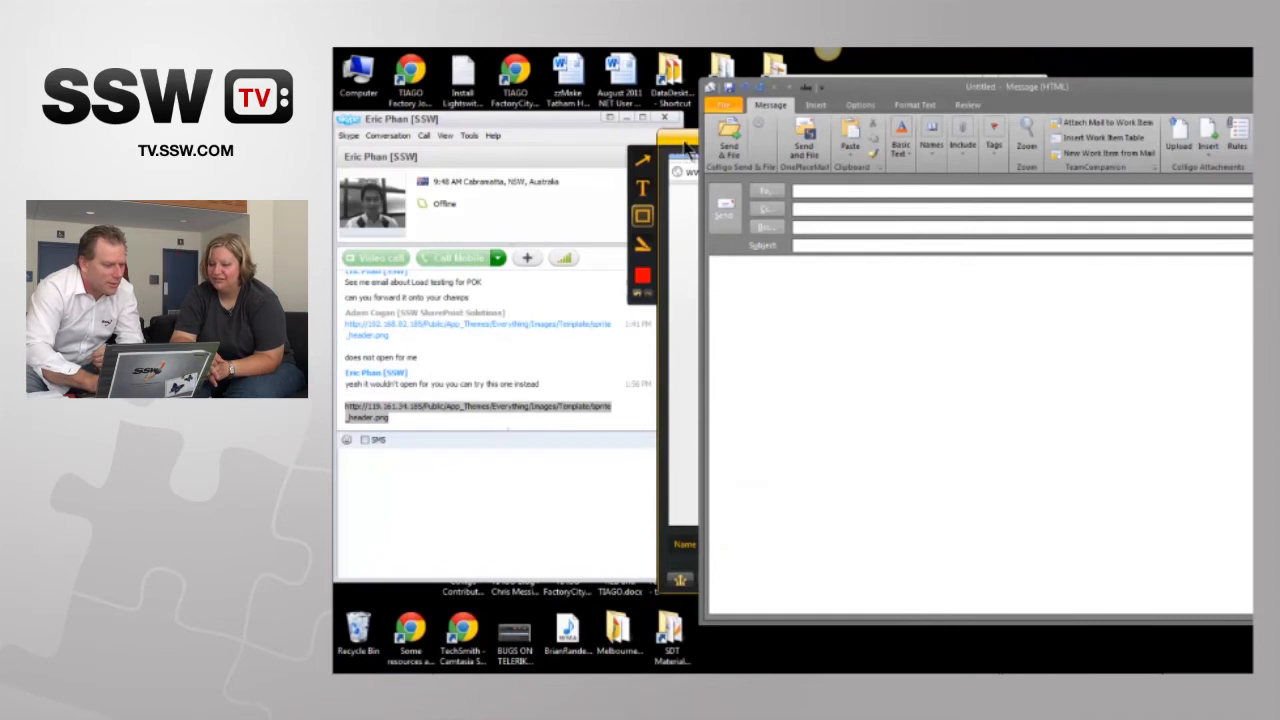
left_click_drag(688, 148, 375, 92)
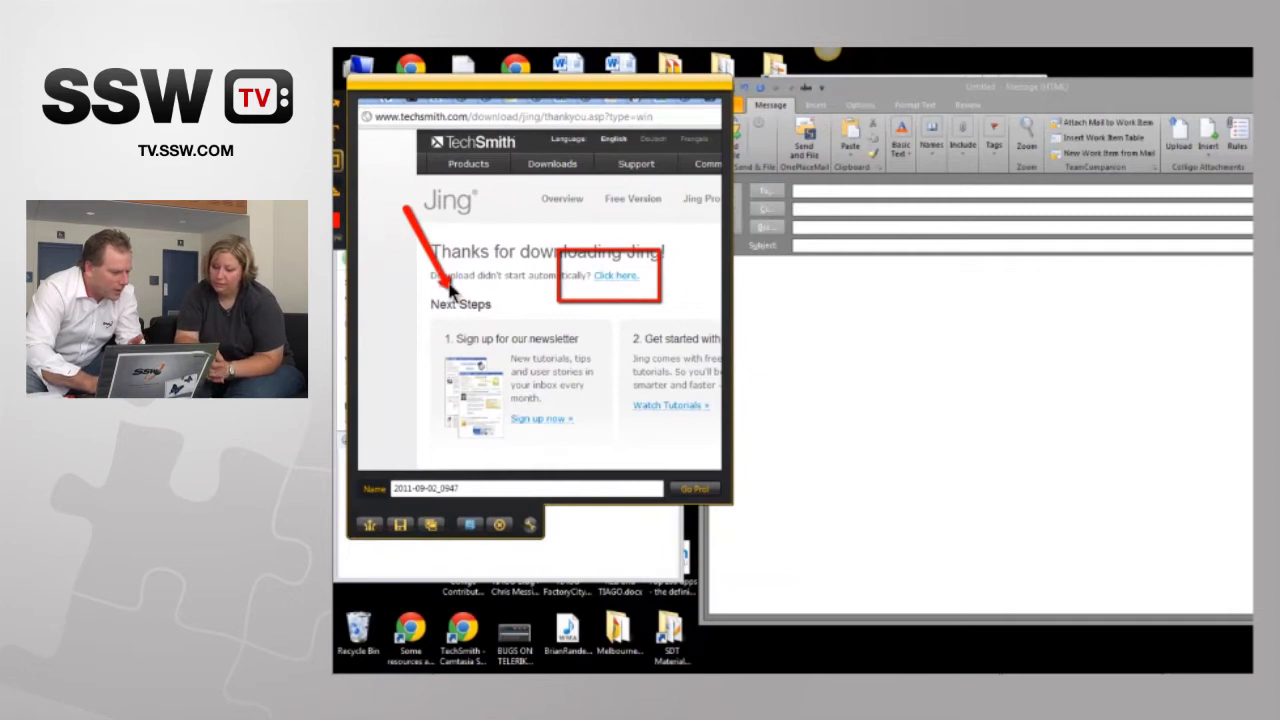
- Re-aim the red arrow at the Thanks for downloading heading
left_click_drag(450, 290, 548, 240)
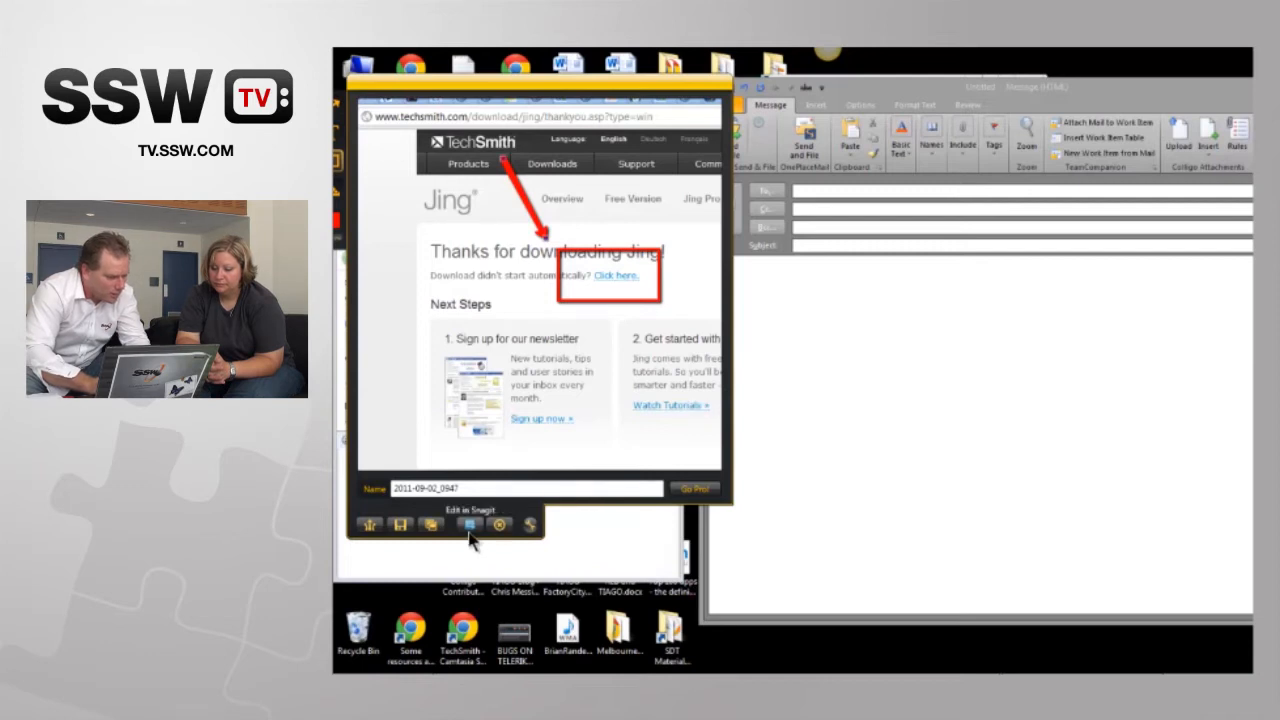
- Copy the annotated capture and paste it into the Outlook message body
left_click(432, 527)
left_click(833, 405)
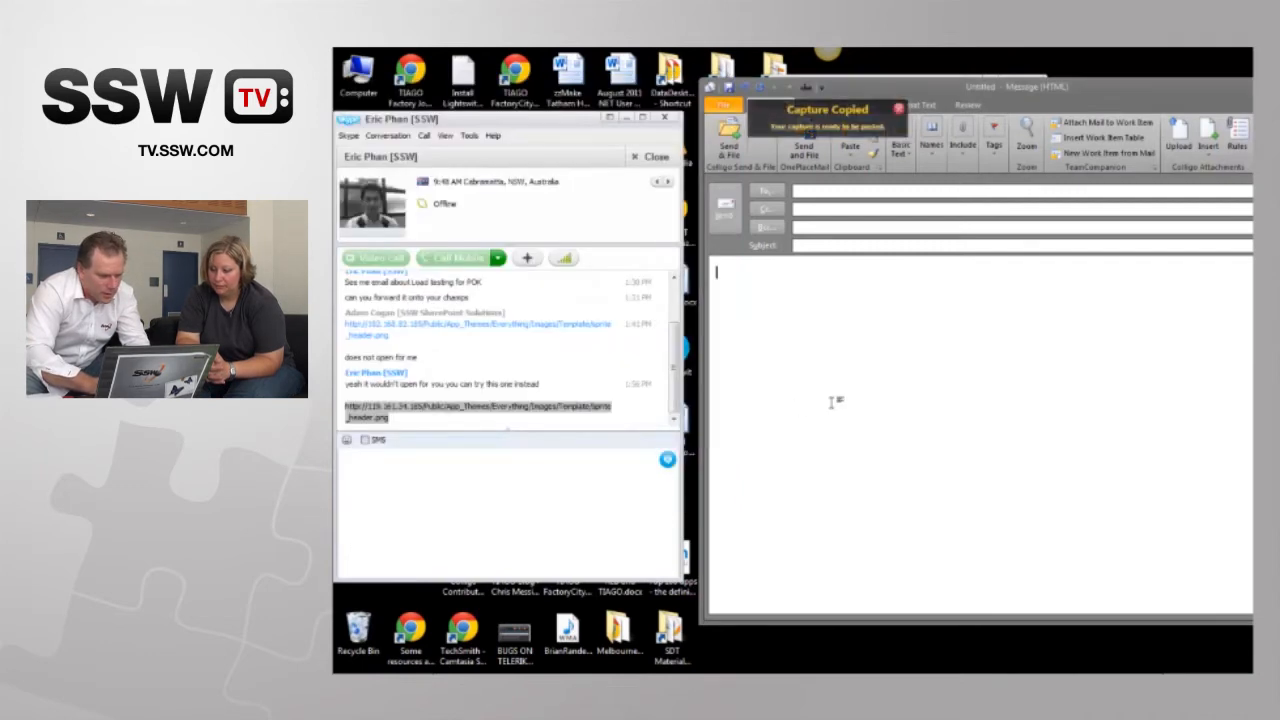
key("ctrl+v")
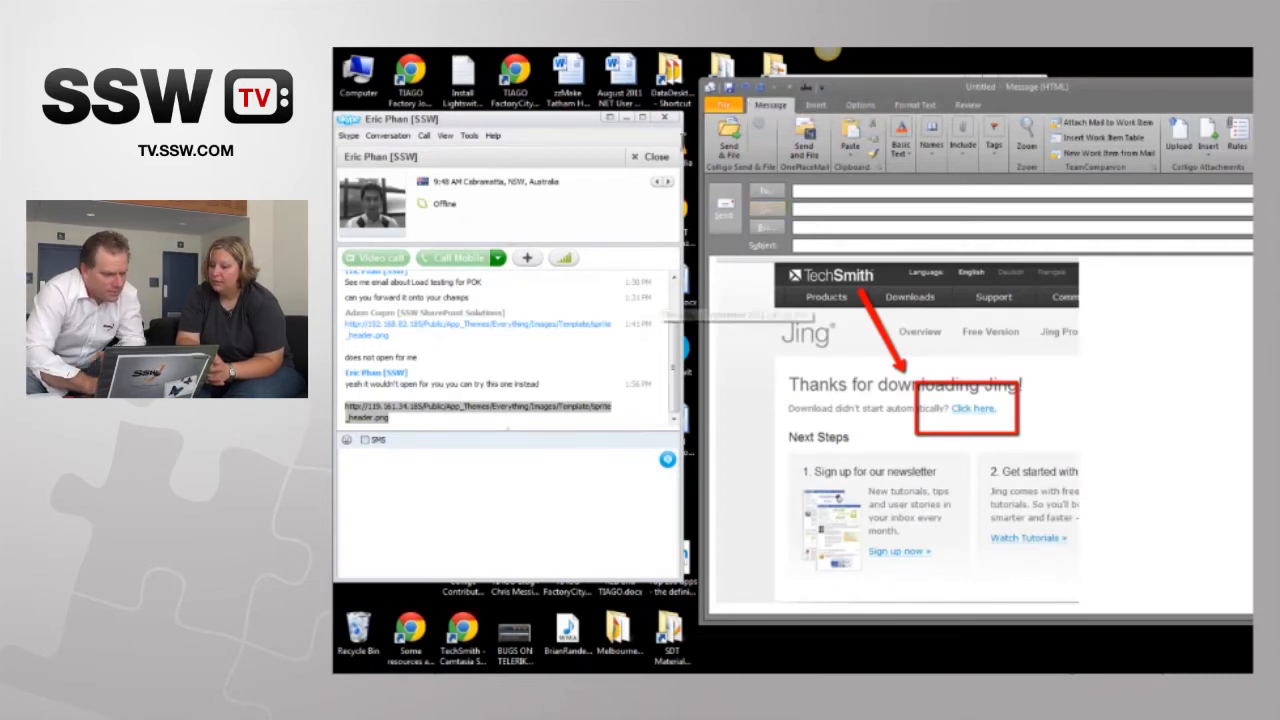
- Minimize the browser and the Skype chat window to clear the screen
key("alt+Tab")
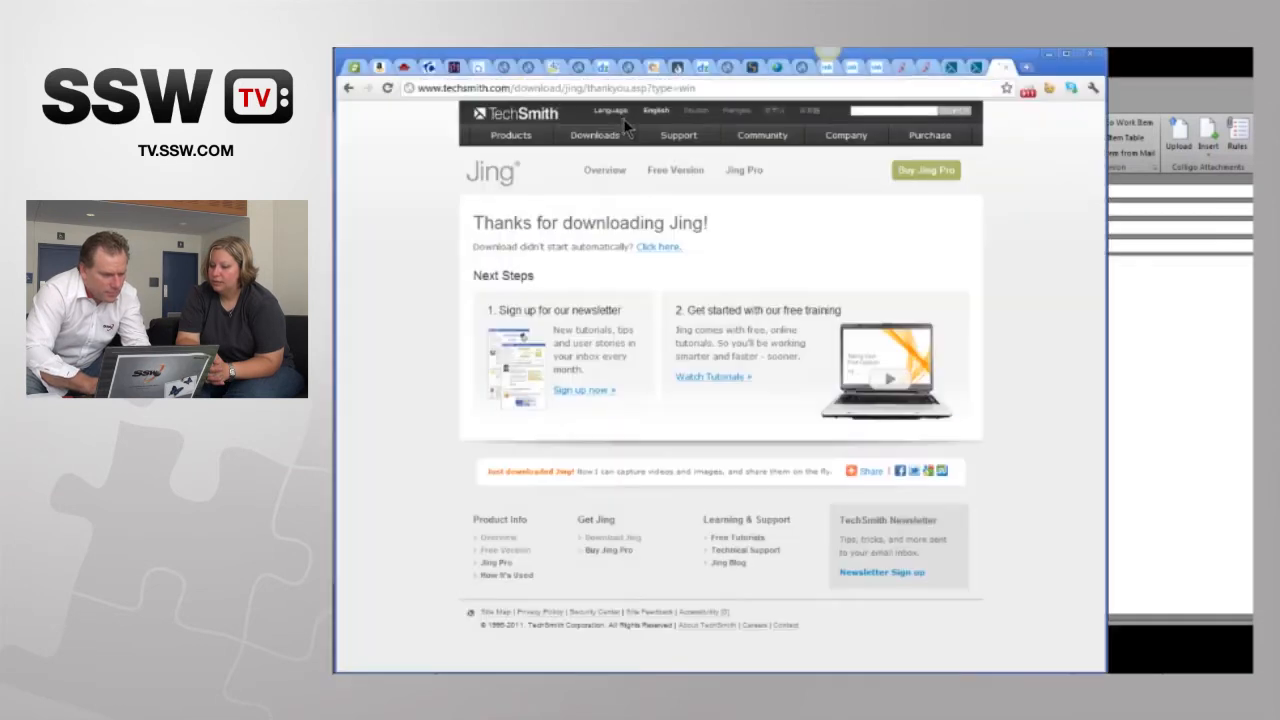
left_click(1050, 58)
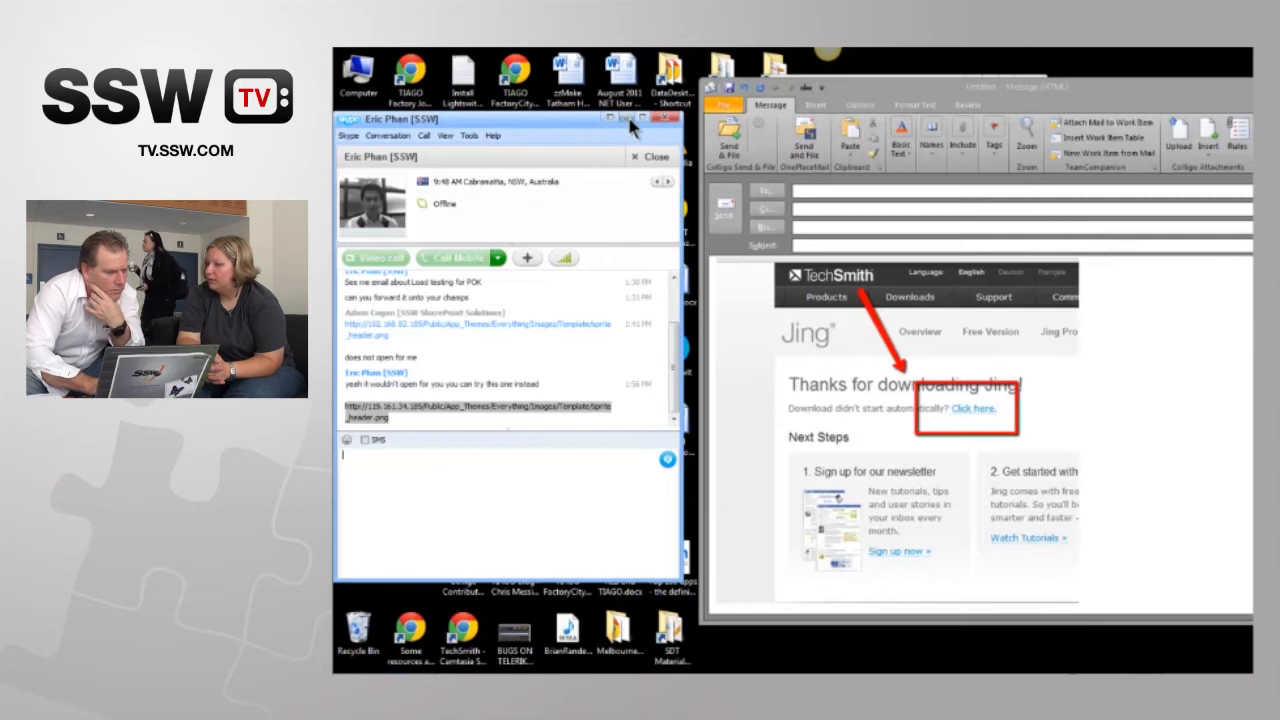
left_click(629, 120)
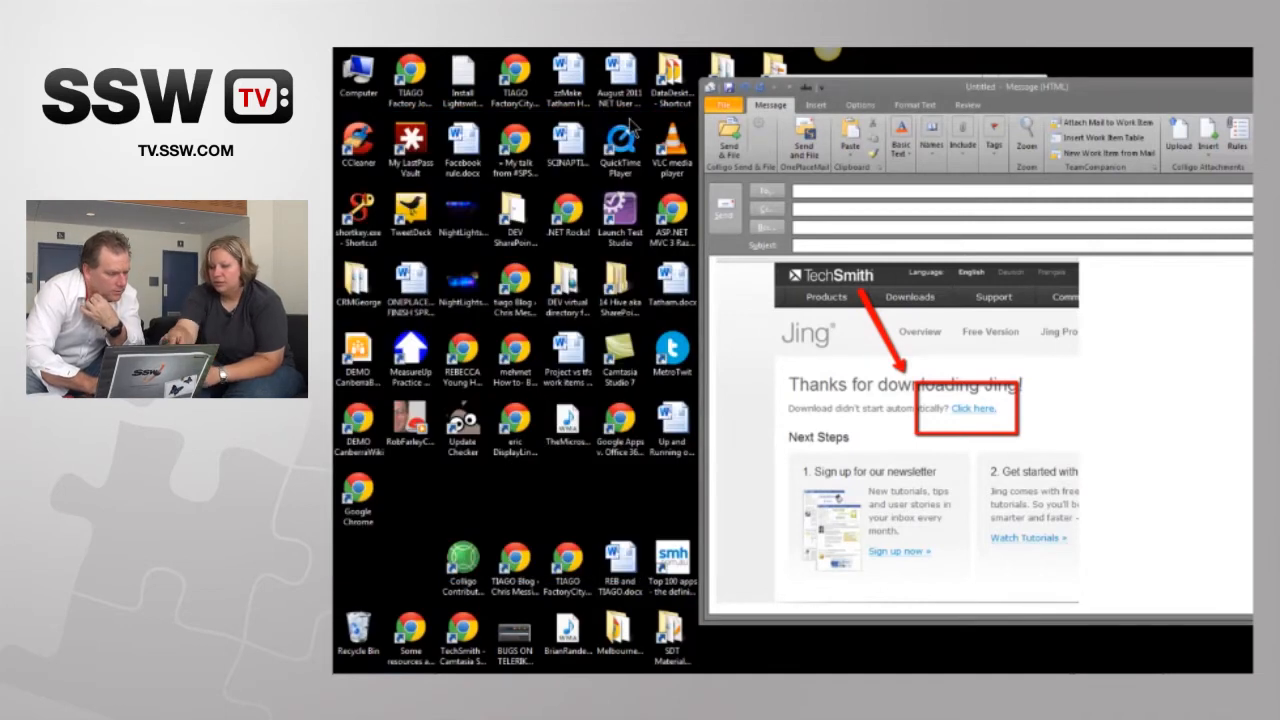
mouse_move(838, 62)
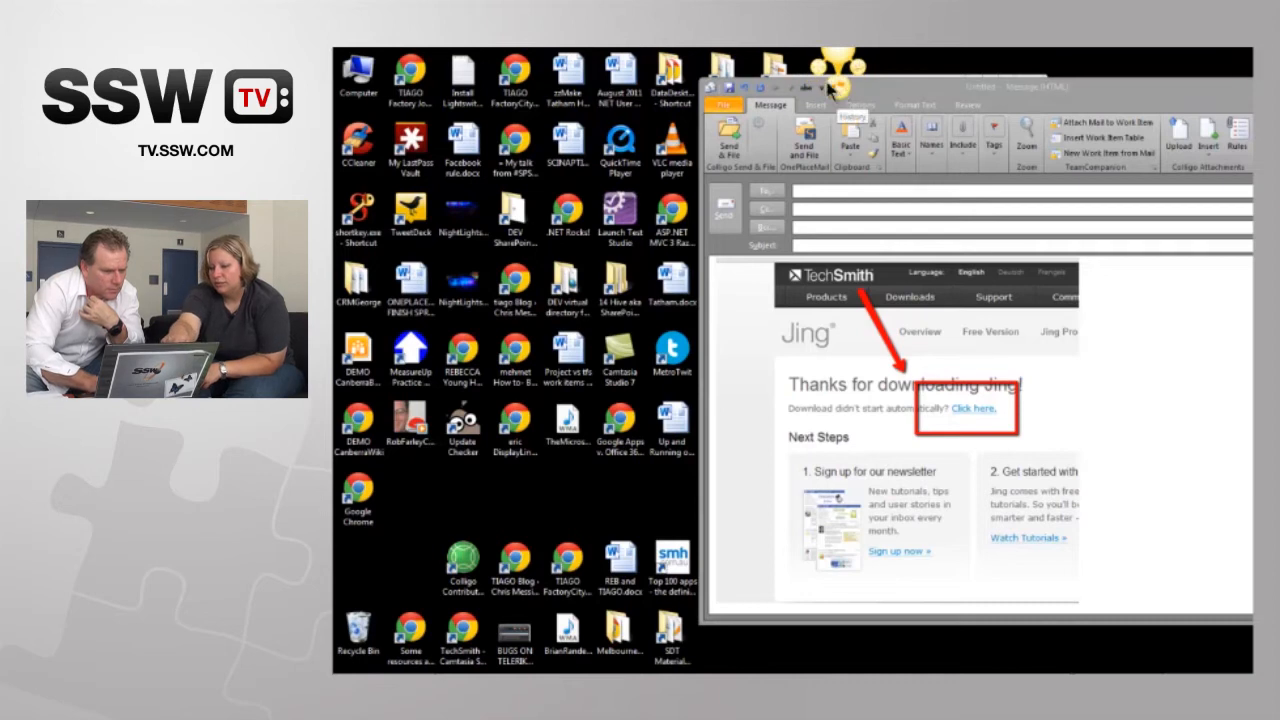
- Start a new capture, discard the full-screen selection and pick a 1252 x 764 region instead
left_click(818, 72)
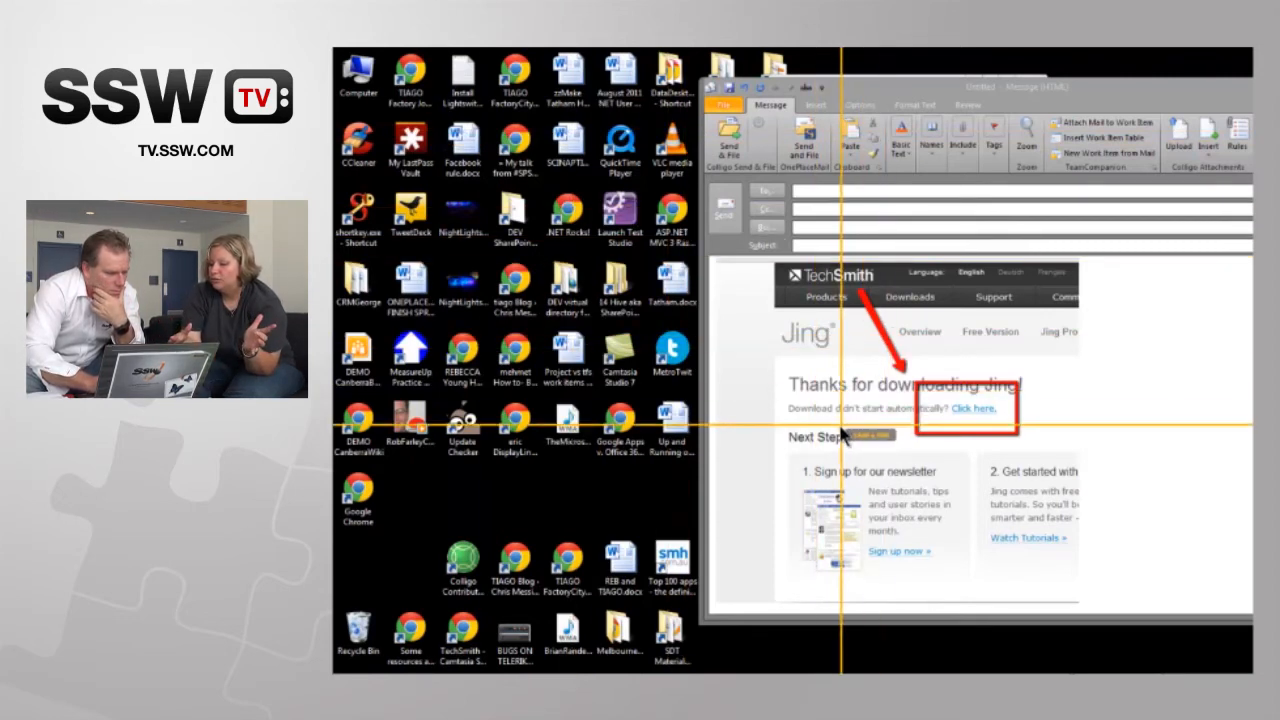
left_click(840, 478)
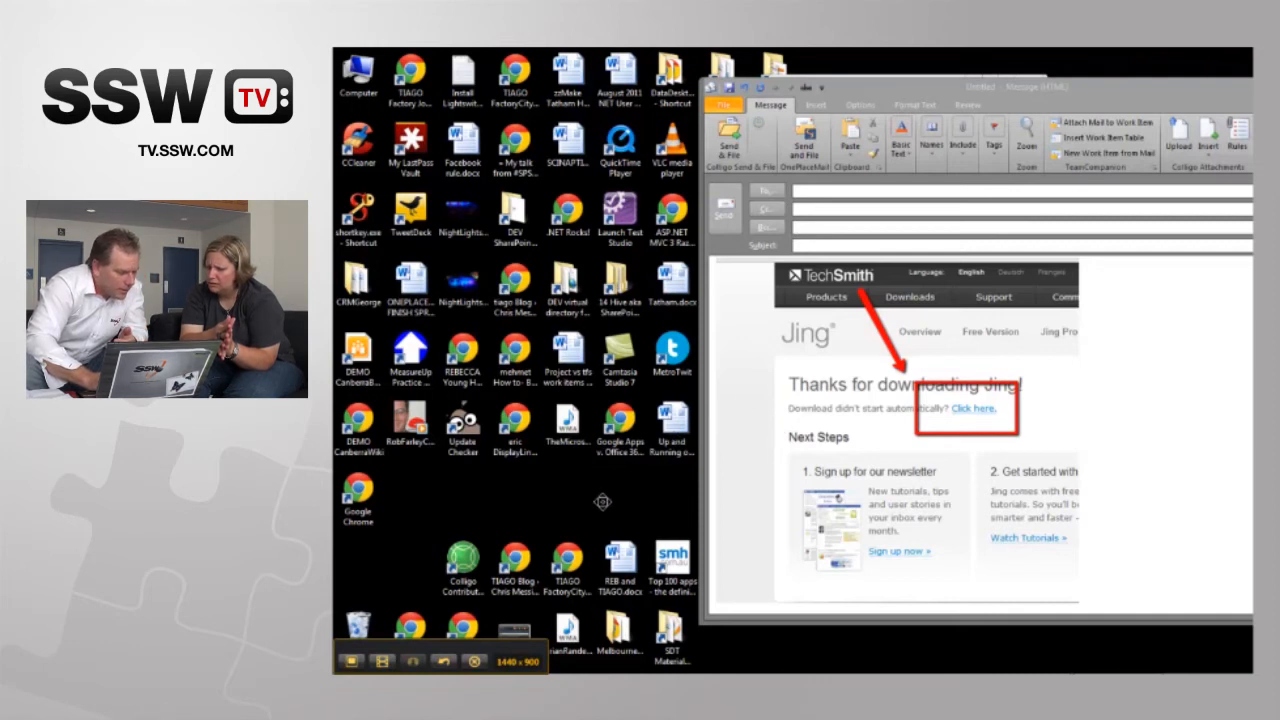
left_click(385, 658)
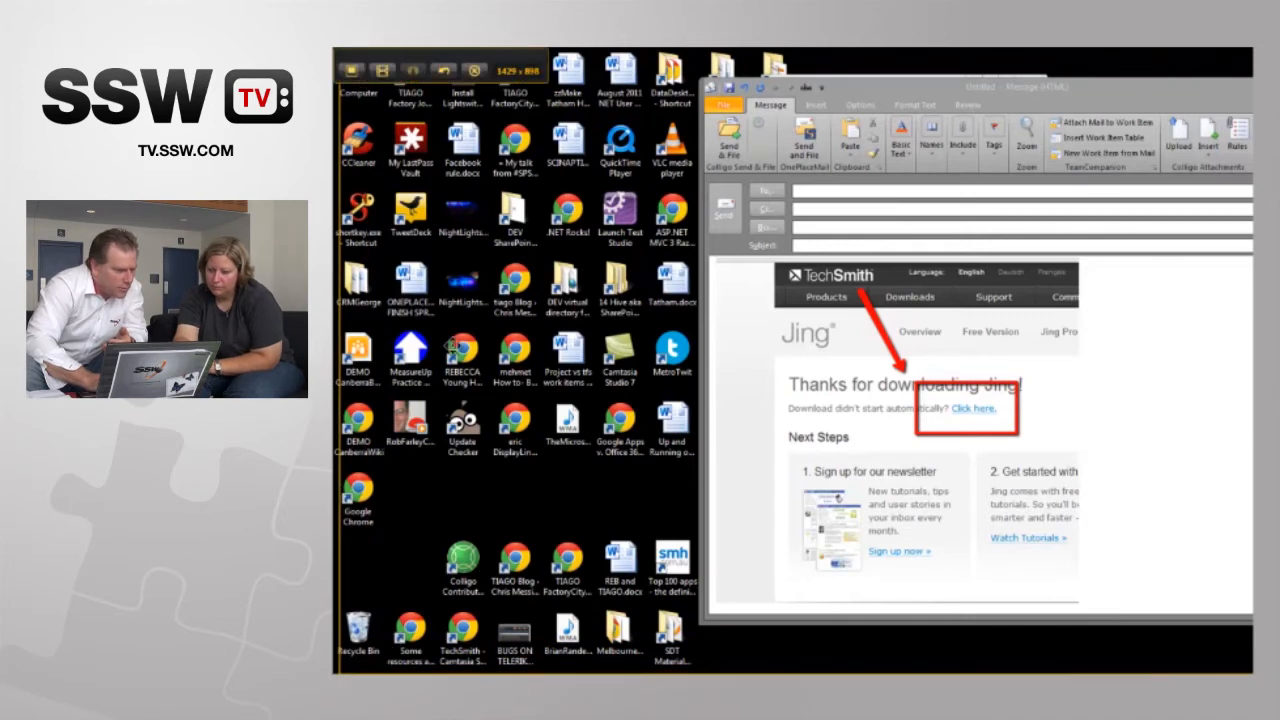
left_click(391, 58)
left_click(463, 104)
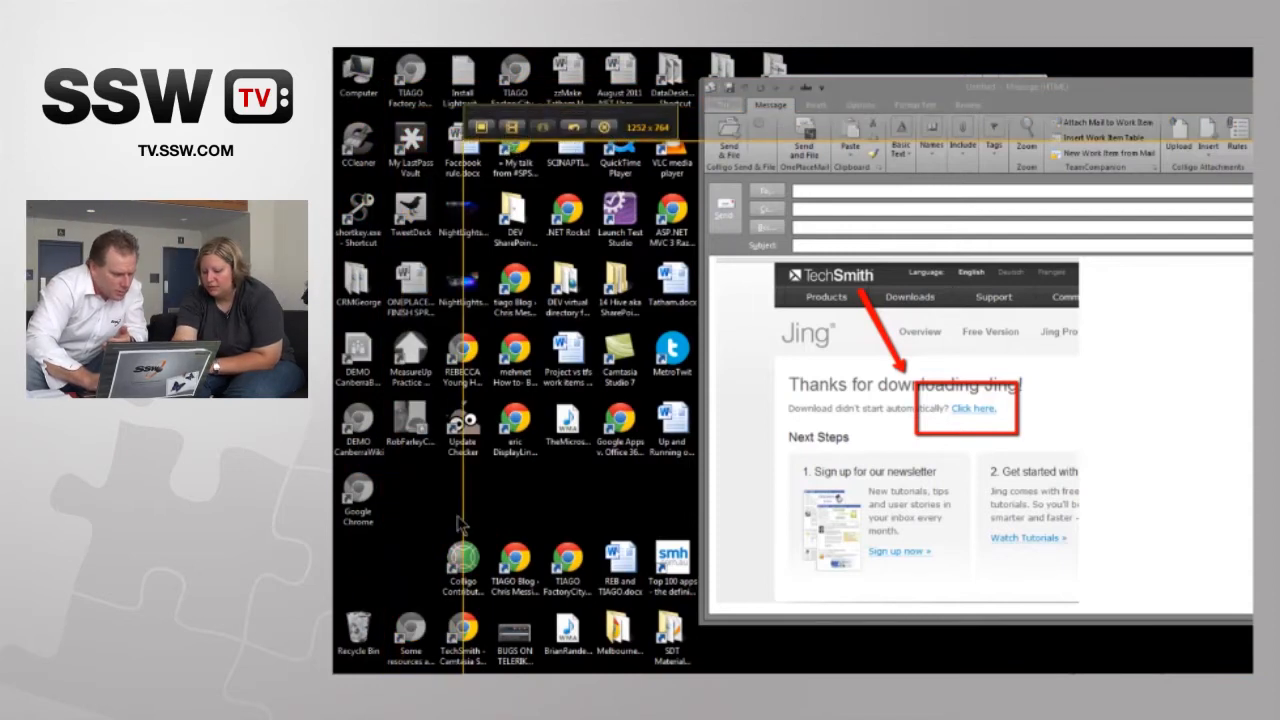
- Resize and shift the capture rectangle to about 953 x 767 over the desktop and part of Outlook
left_click_drag(461, 523, 803, 640)
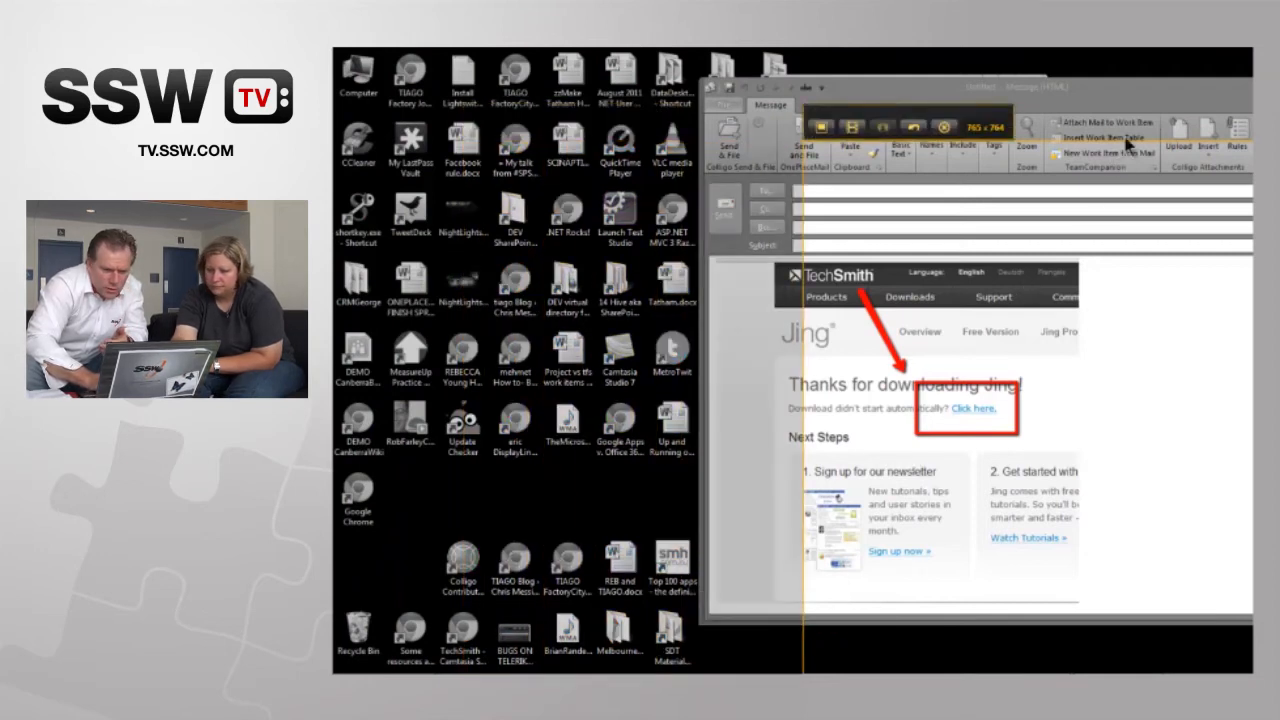
left_click_drag(803, 400, 463, 400)
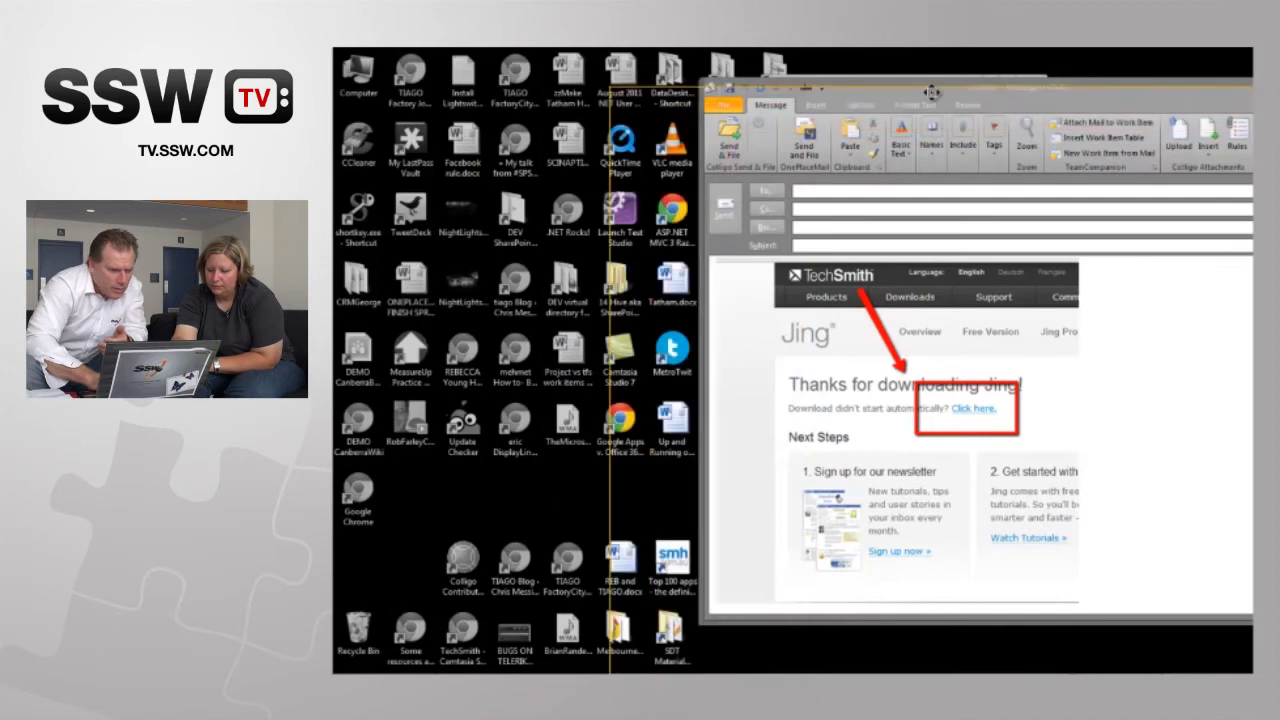
left_click_drag(790, 360, 675, 360)
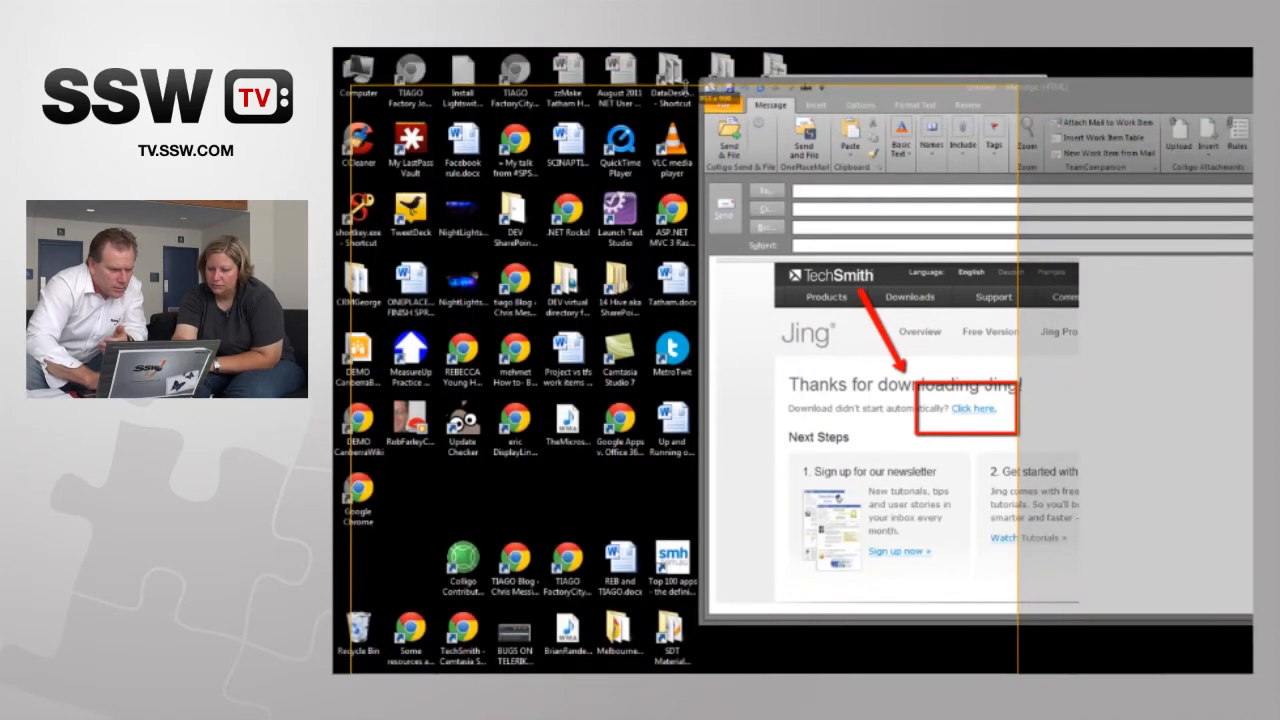
mouse_move(672, 50)
left_mouse_down()
mouse_move(672, 183)
mouse_move(668, 75)
mouse_move(655, 65)
left_mouse_up()
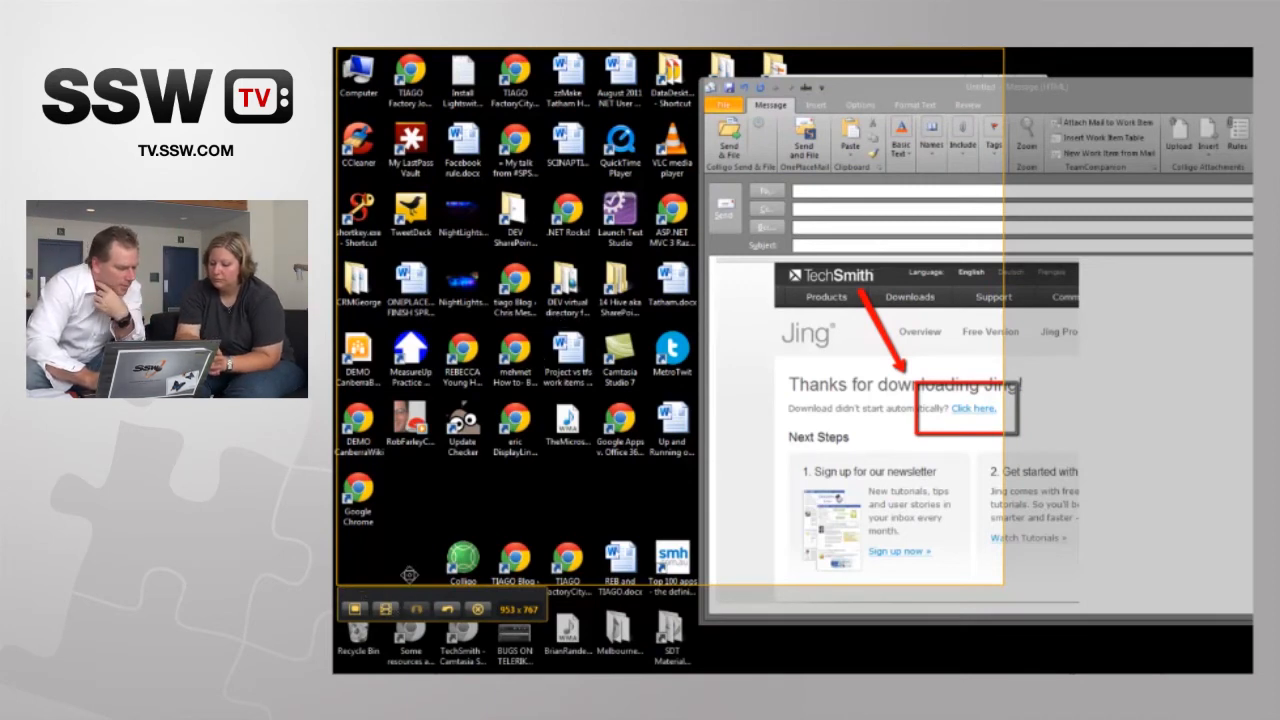
- Record a video showing a desktop Word document's shortcut menu, then stop the recording
left_click(385, 608)
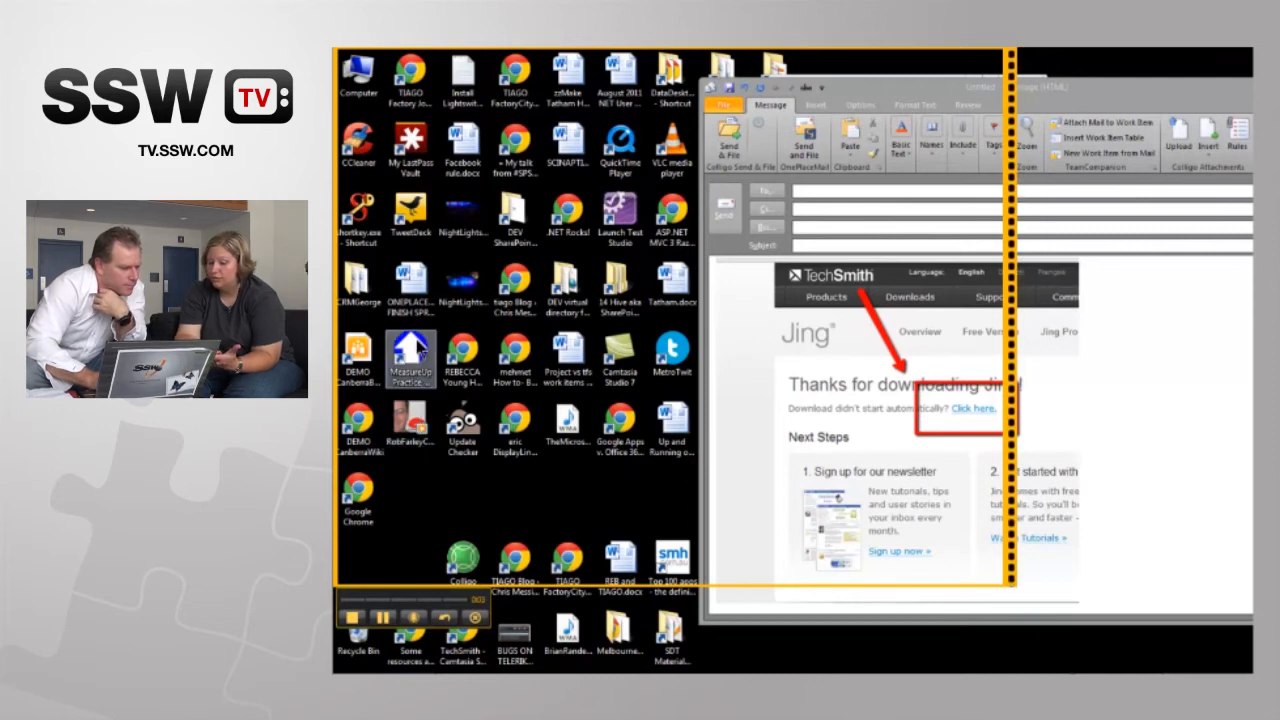
right_click(408, 290)
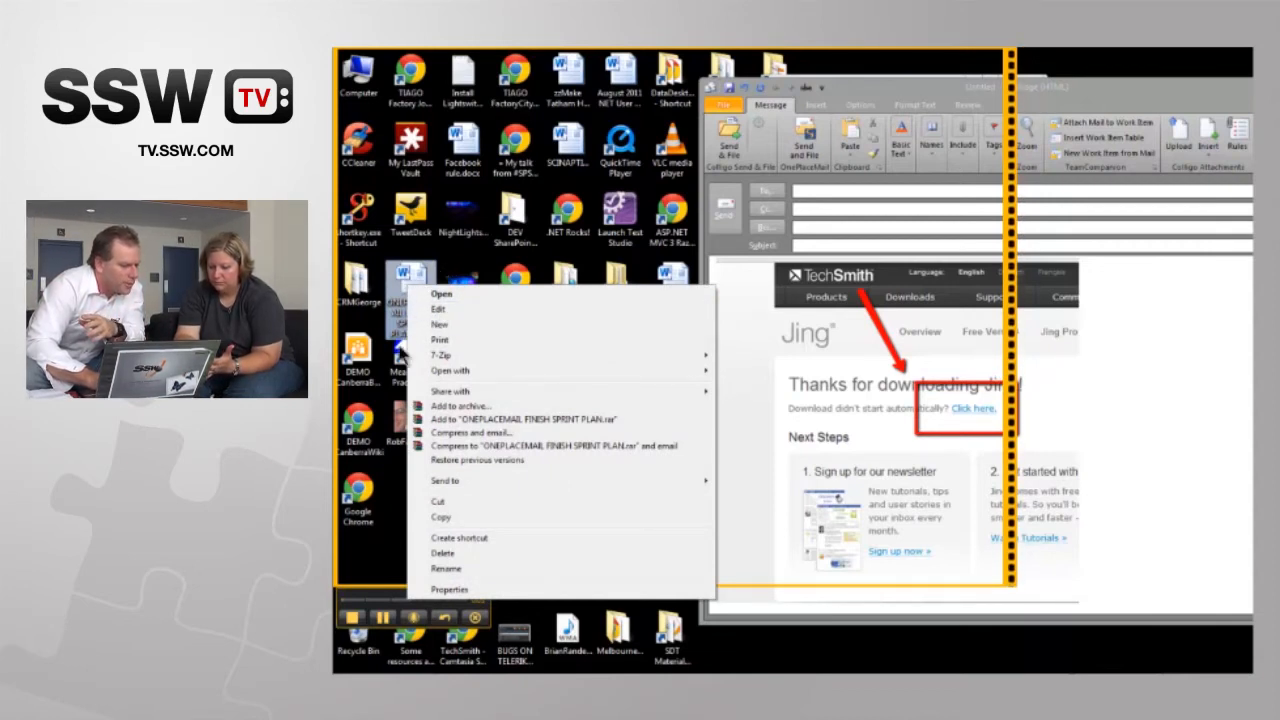
left_click(380, 540)
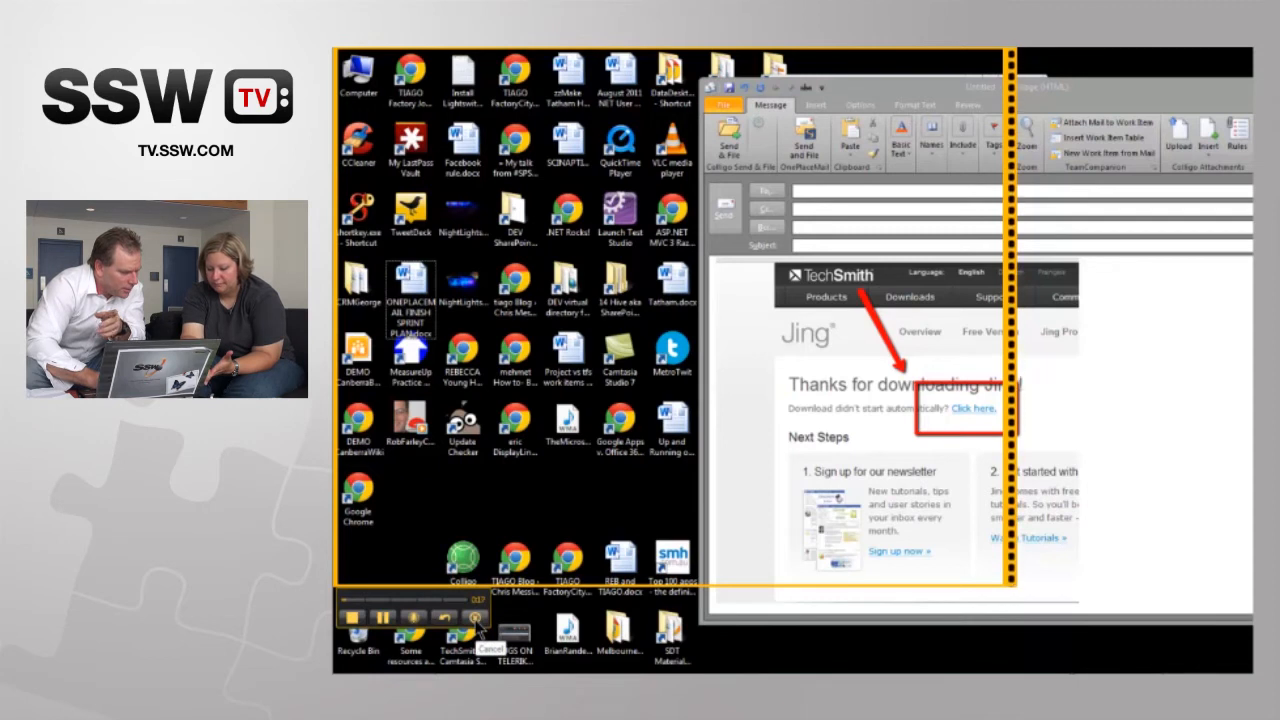
left_click(476, 620)
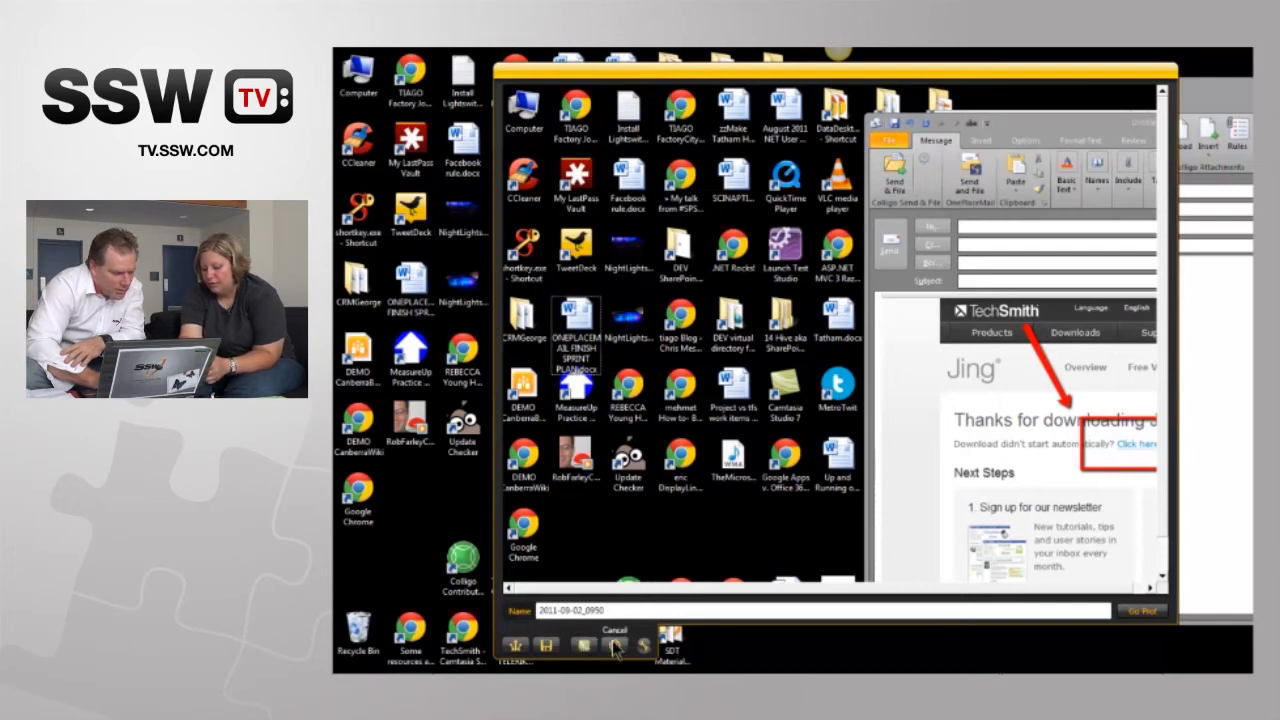
- Upload the recorded video to Screencast.com so its share link is ready
left_click(515, 650)
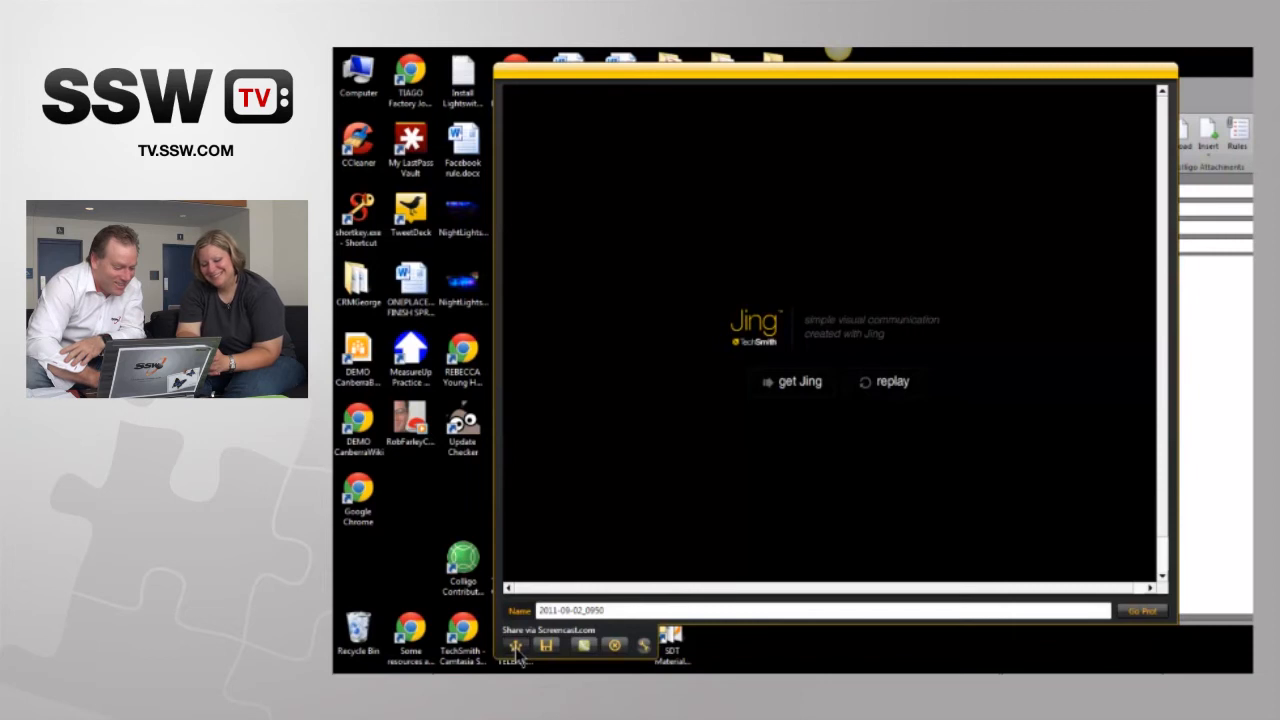
left_click(516, 647)
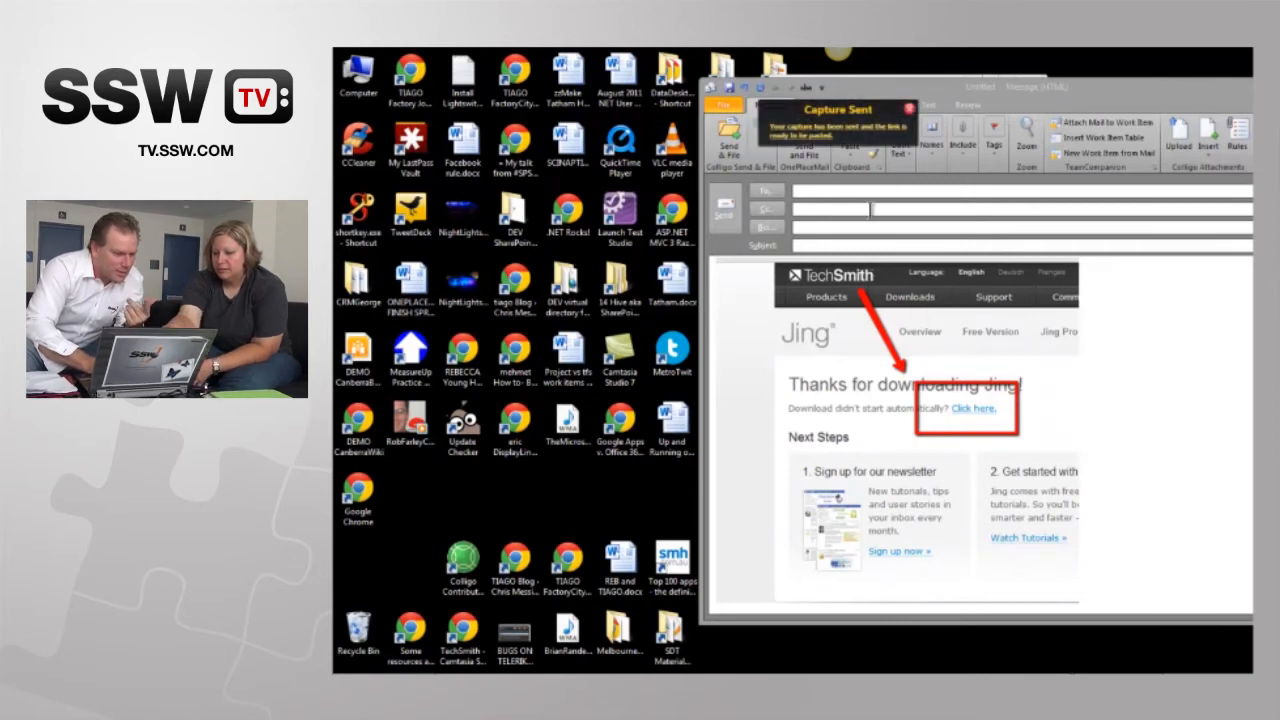
- Delete the screenshot from the email body and paste the Screencast.com video link instead
left_click(864, 300)
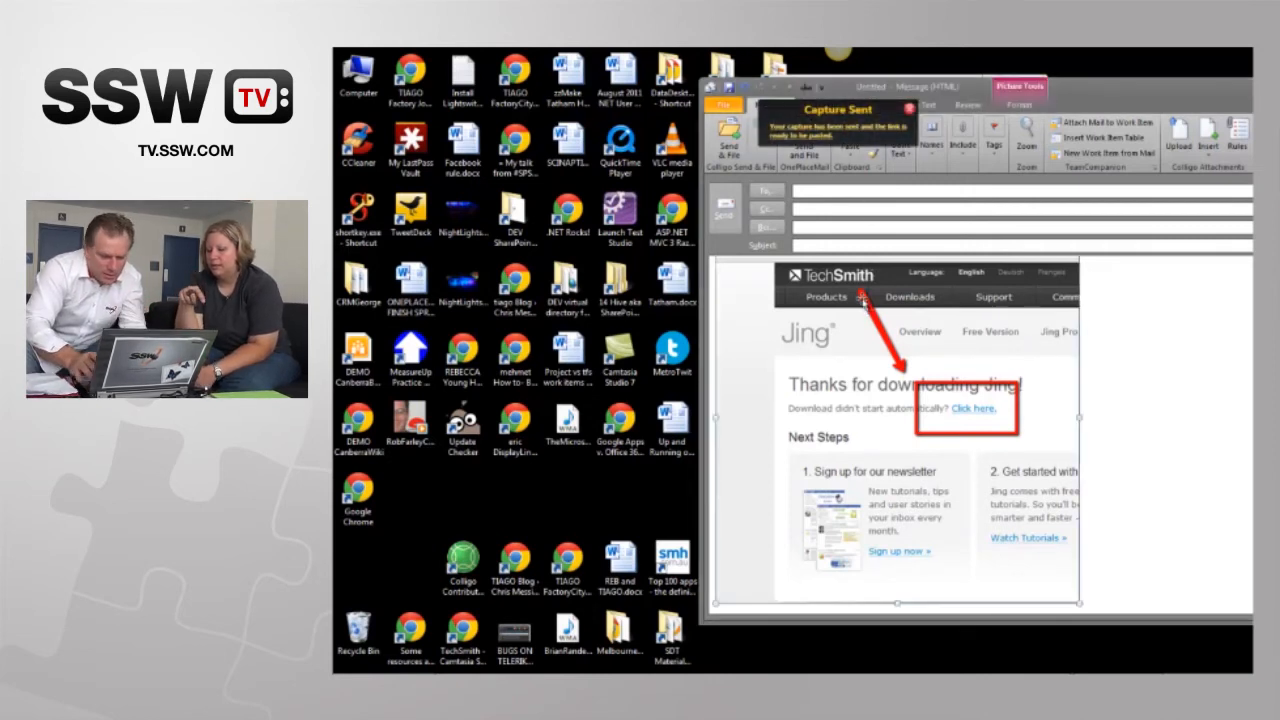
key("Delete")
key("ctrl+v")
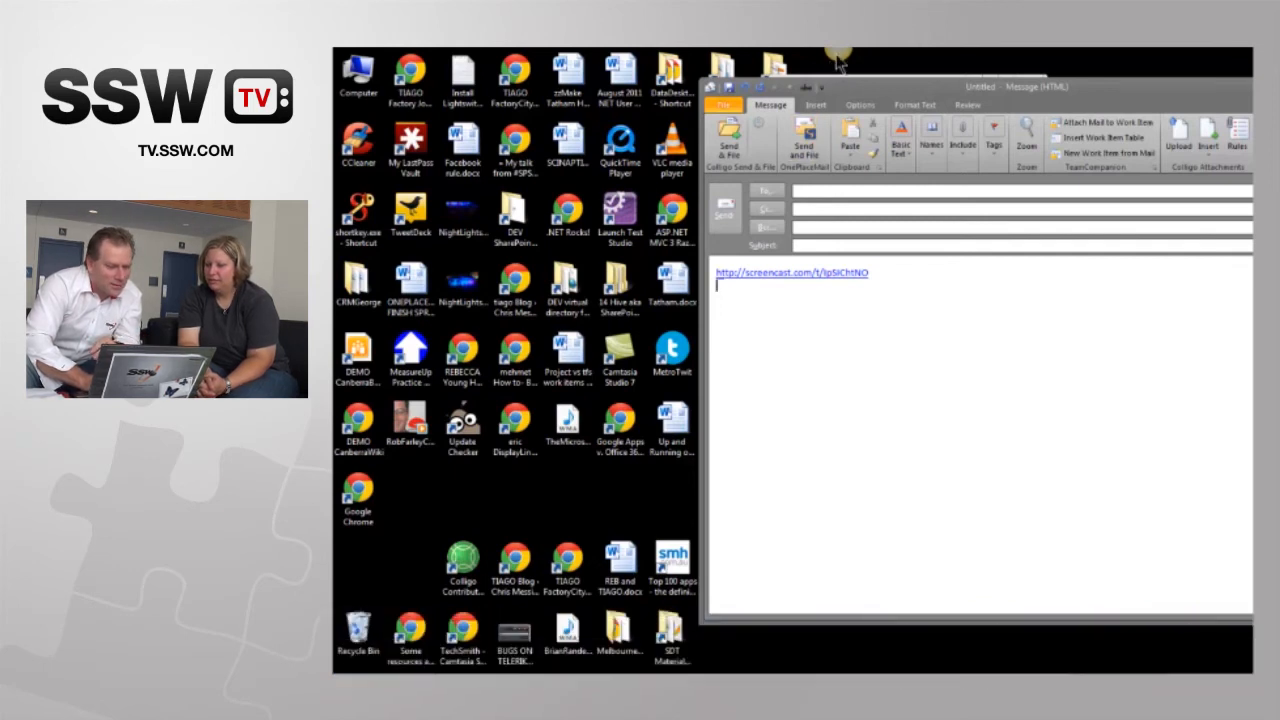
- Review Jing's capture History, filtering by Images, Videos and Both
left_click(840, 66)
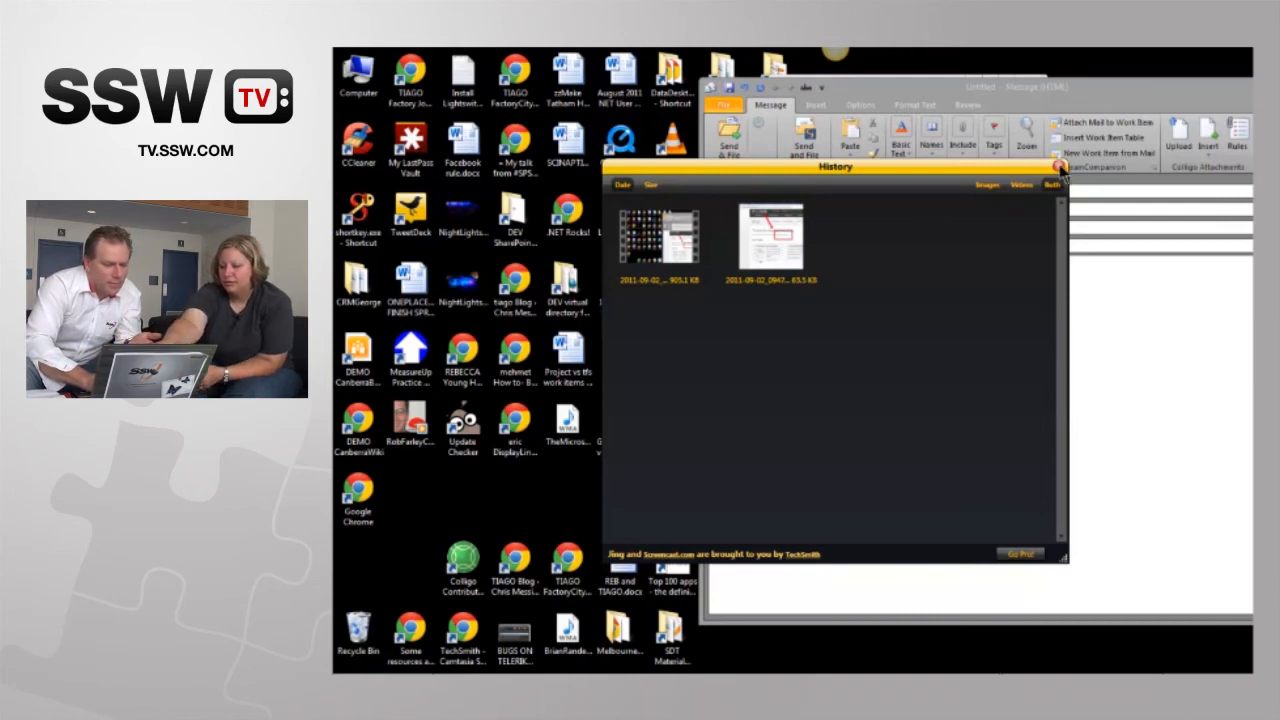
left_click(988, 185)
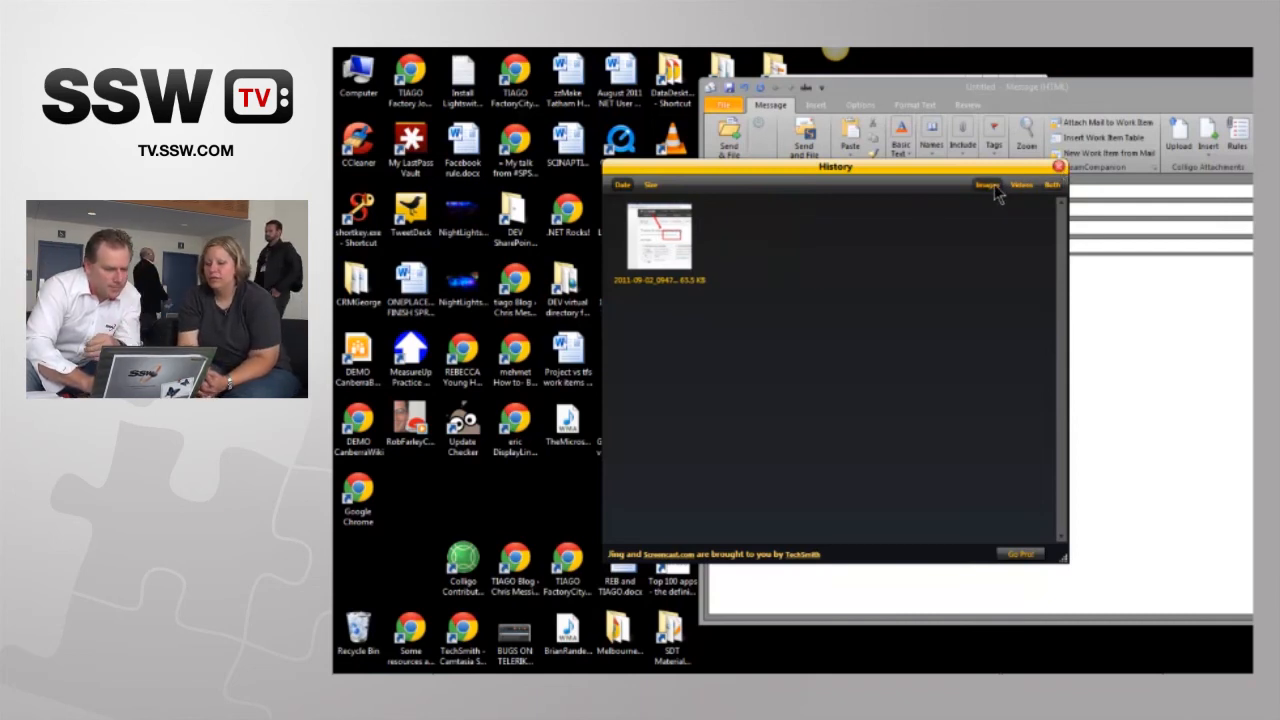
left_click(1020, 186)
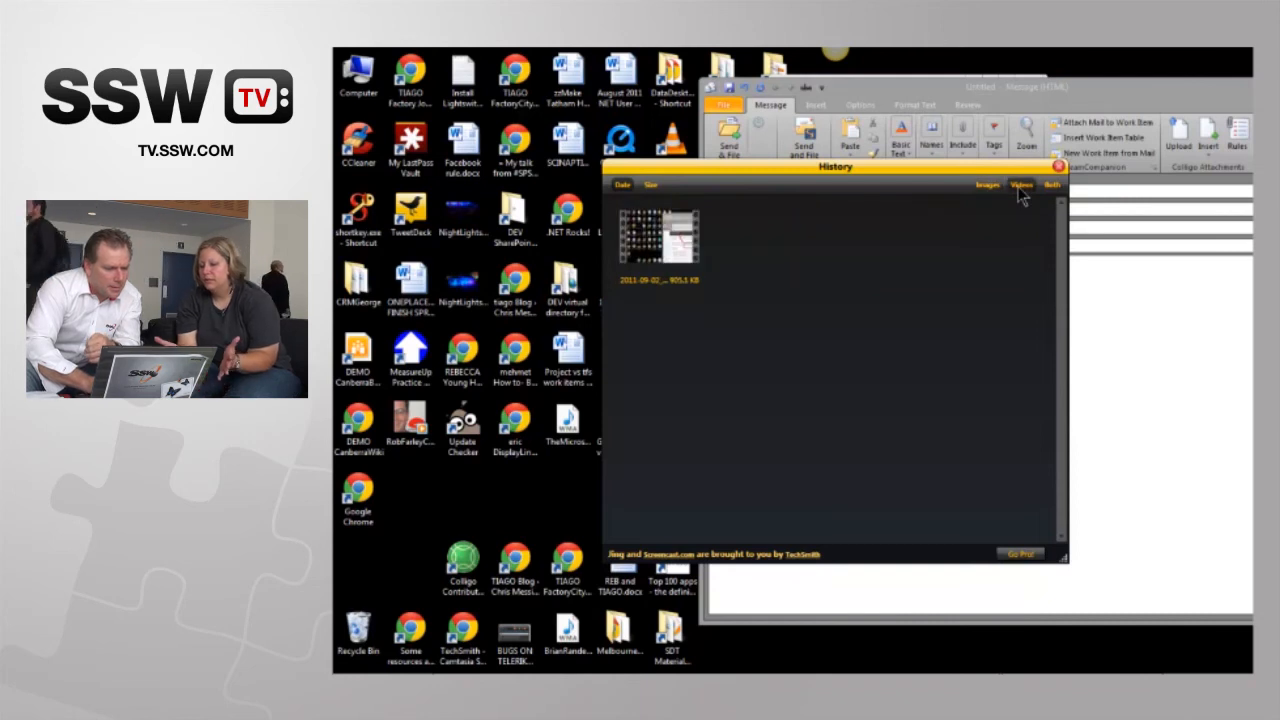
left_click(1052, 186)
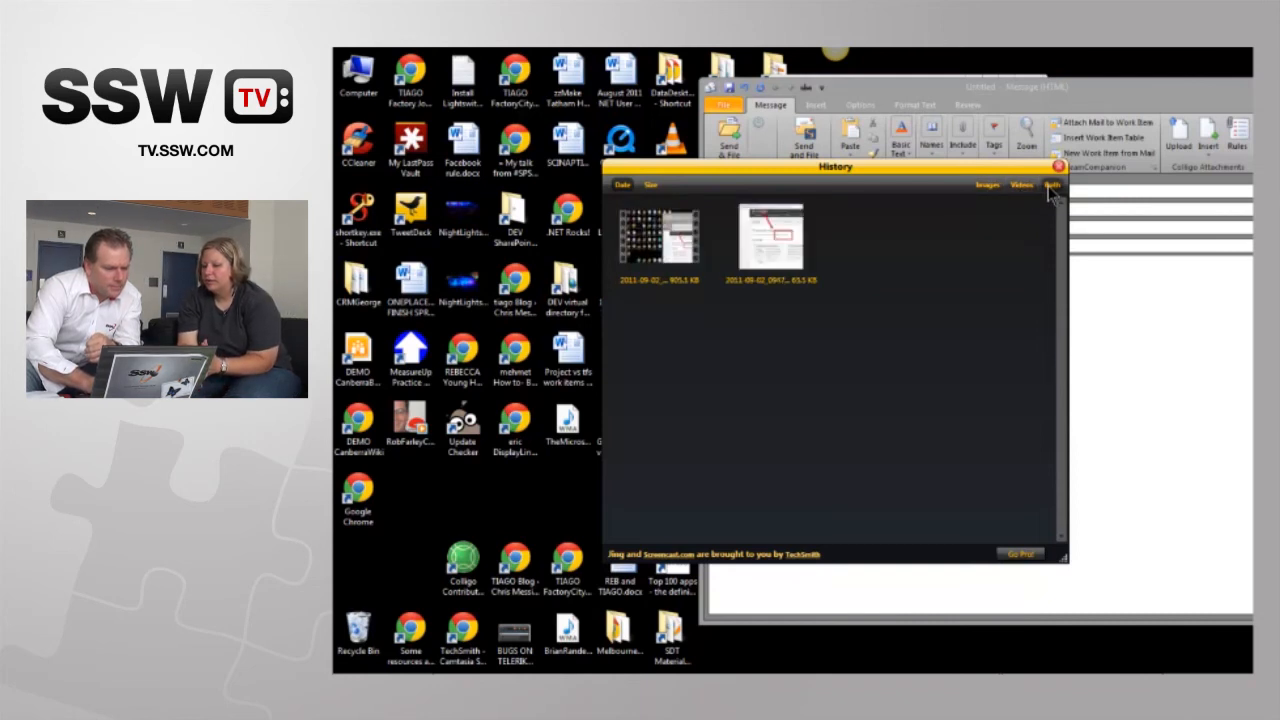
left_click(1022, 186)
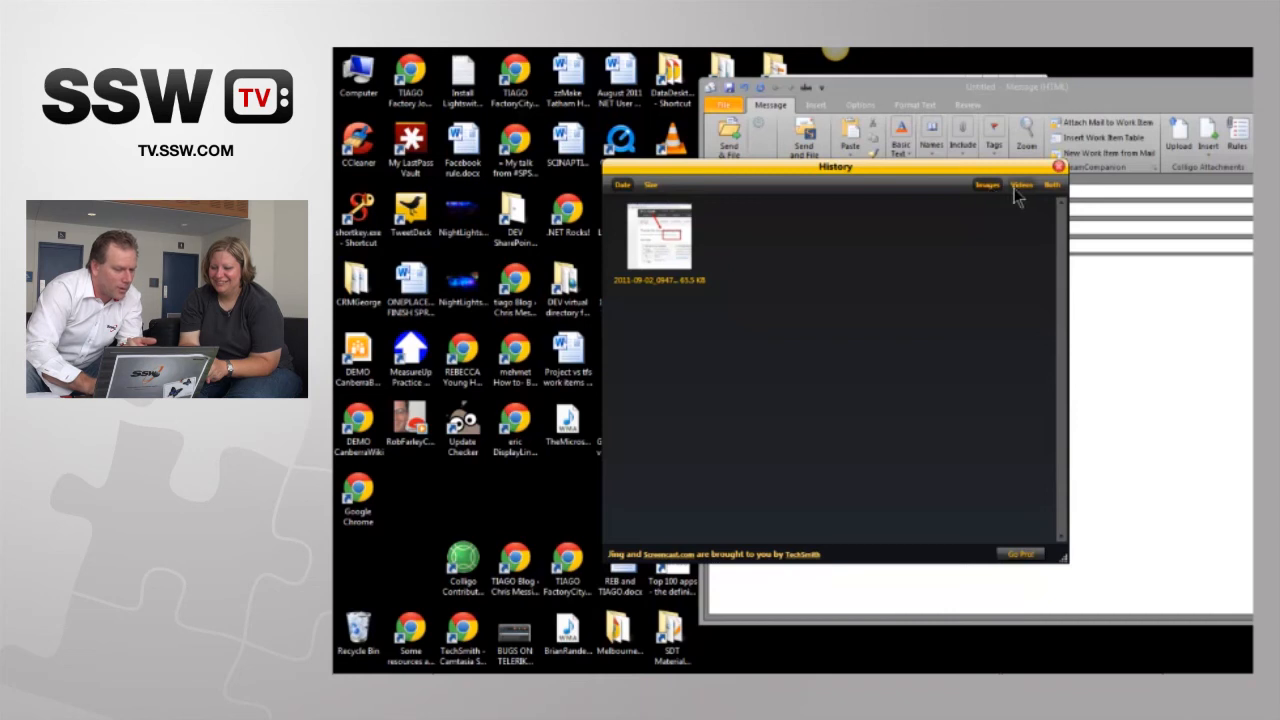
- Toggle the Videos and Both filters again, then close the History panel
left_click(1021, 186)
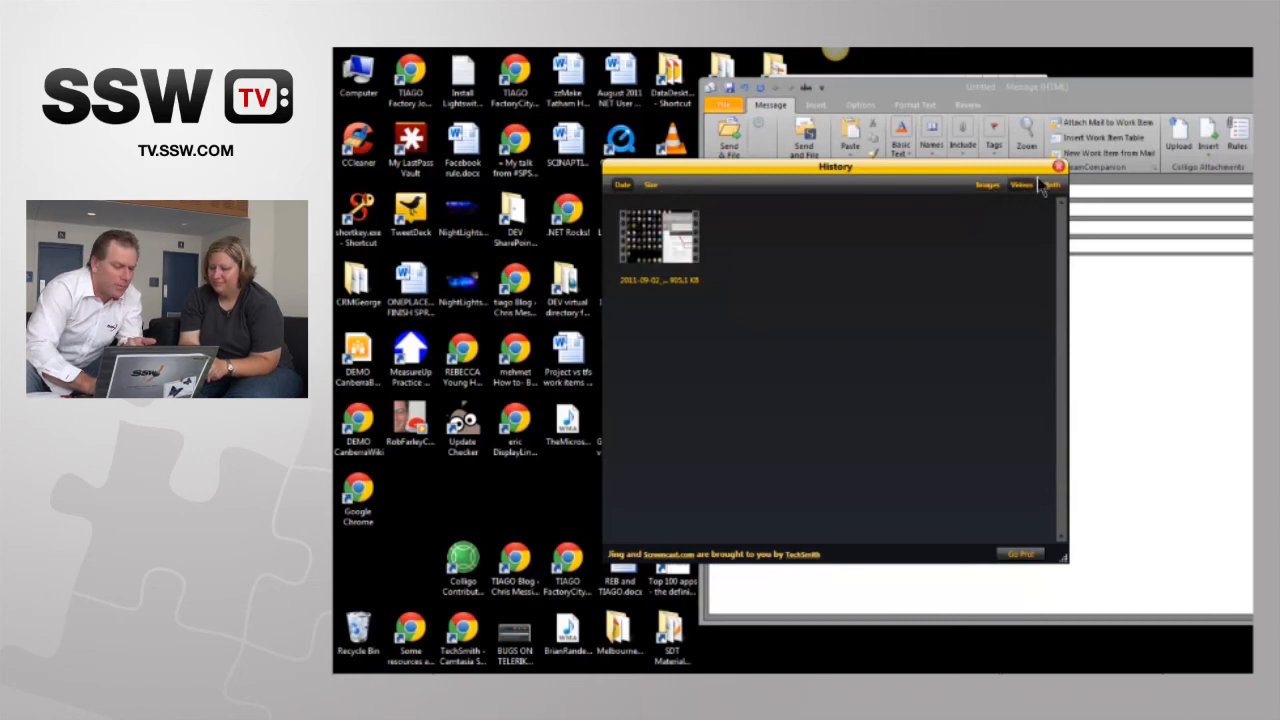
left_click(1054, 186)
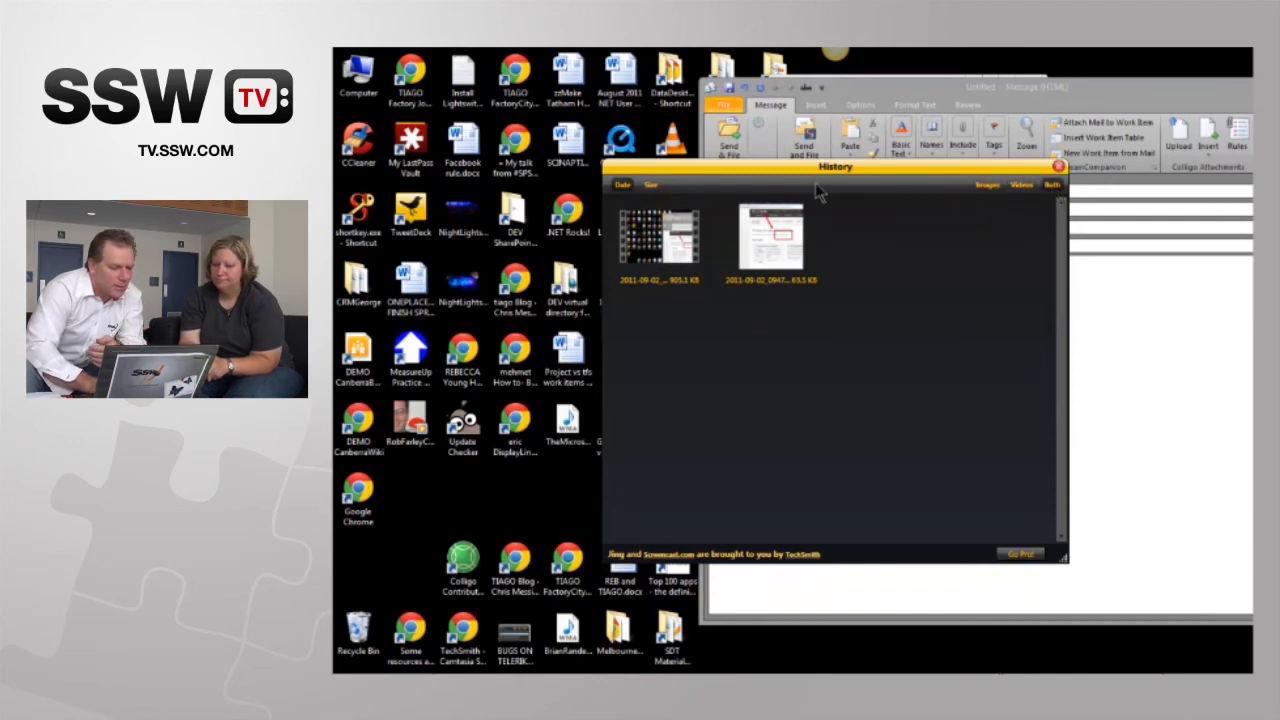
left_click(1059, 168)
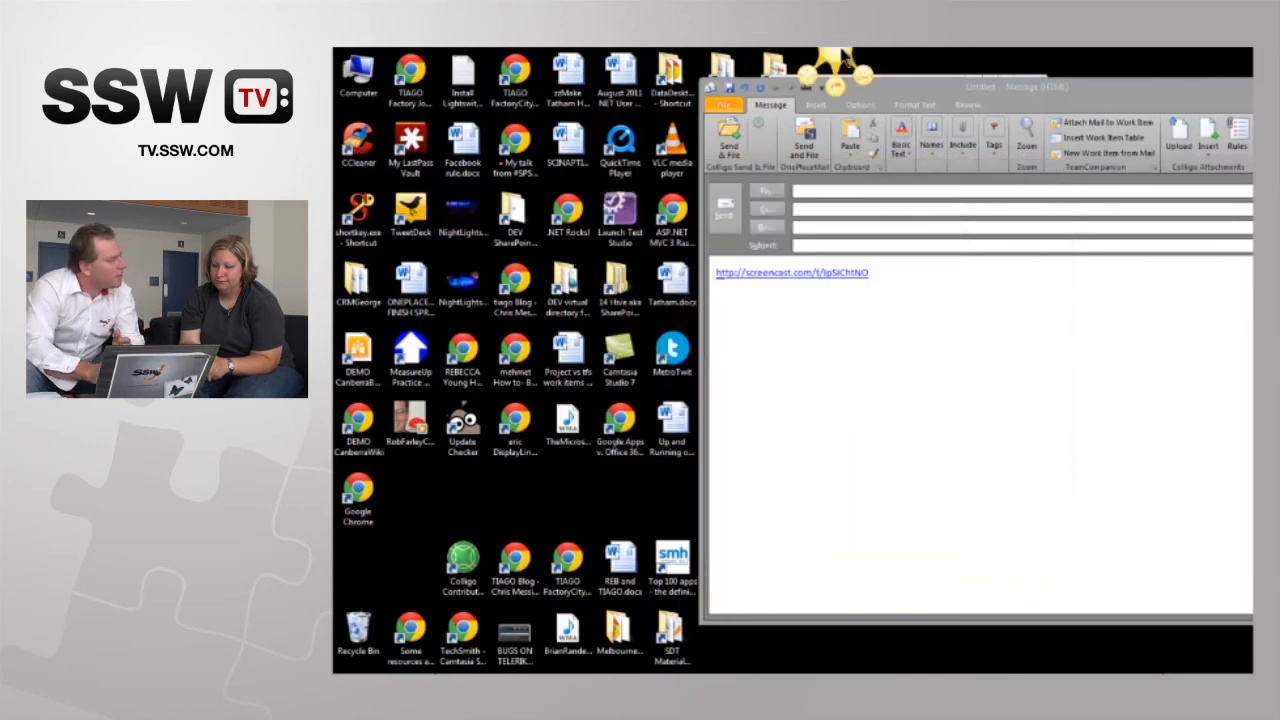
mouse_move(836, 53)
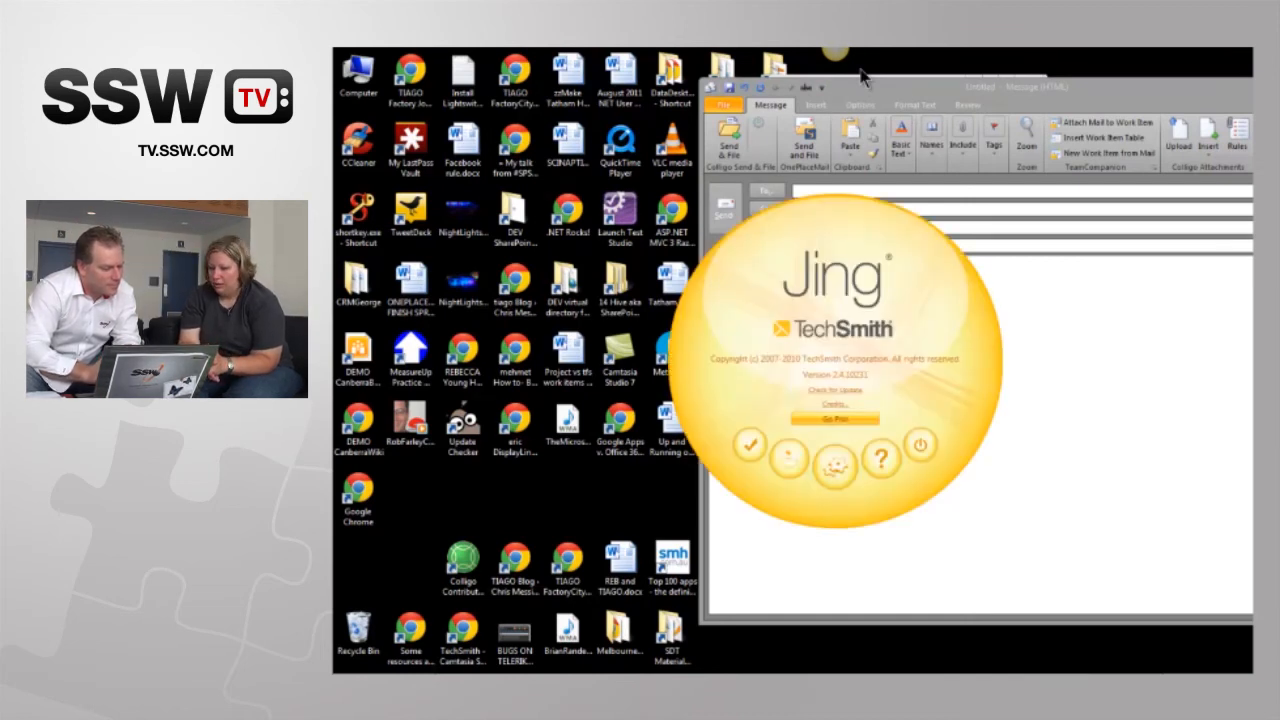
- Show Jing's Preferences panel and the tray icon's quick options menu
left_click(832, 466)
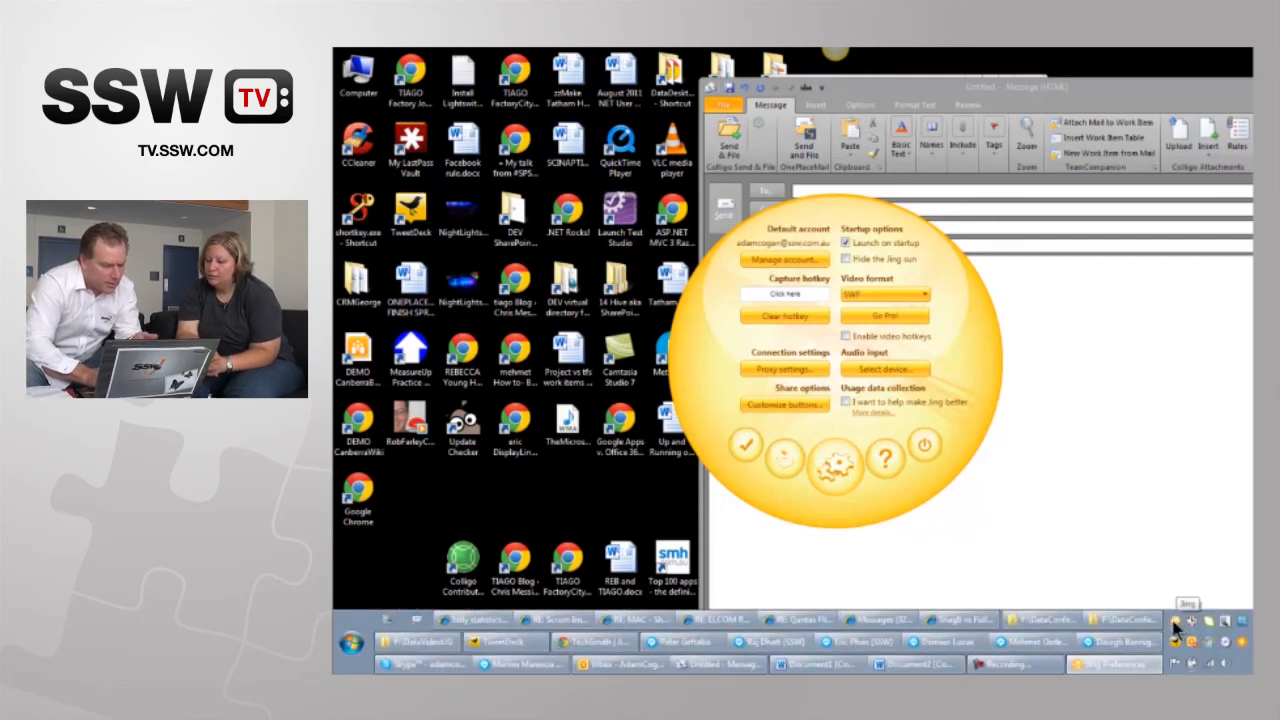
right_click(1178, 625)
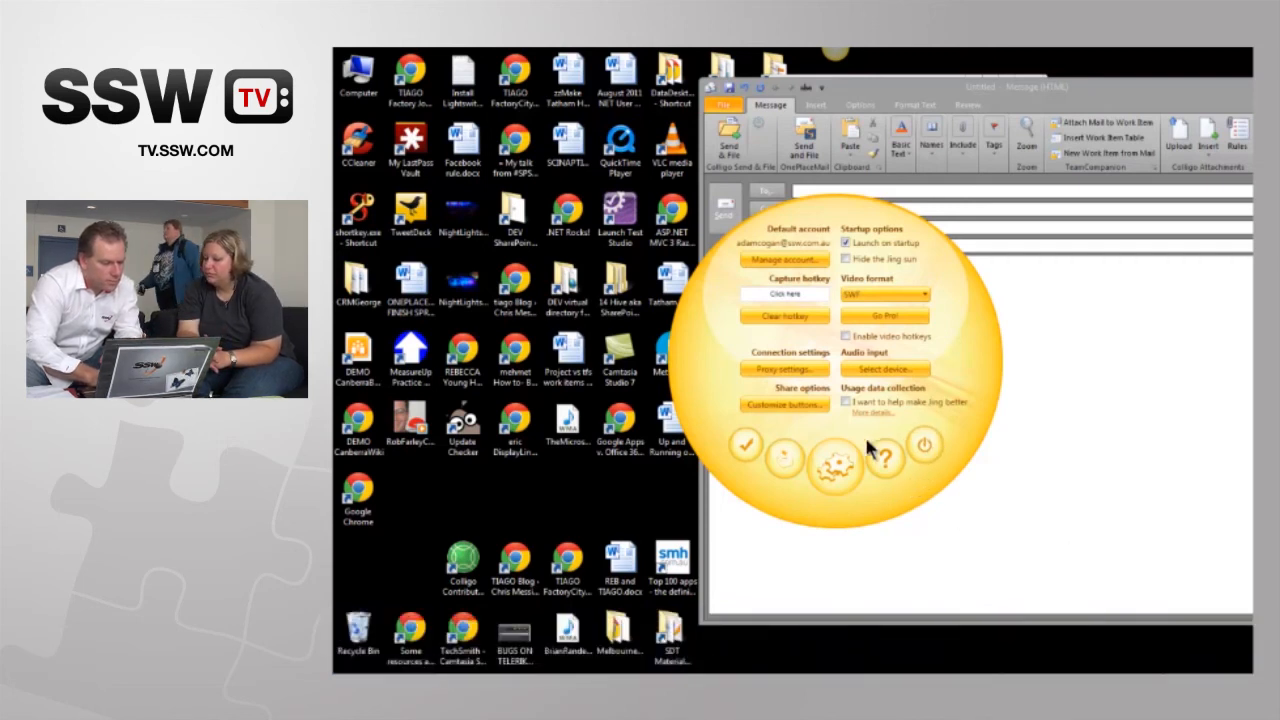
- Request to quit Jing so the 'Exit Jing?' confirmation appears
left_click(922, 450)
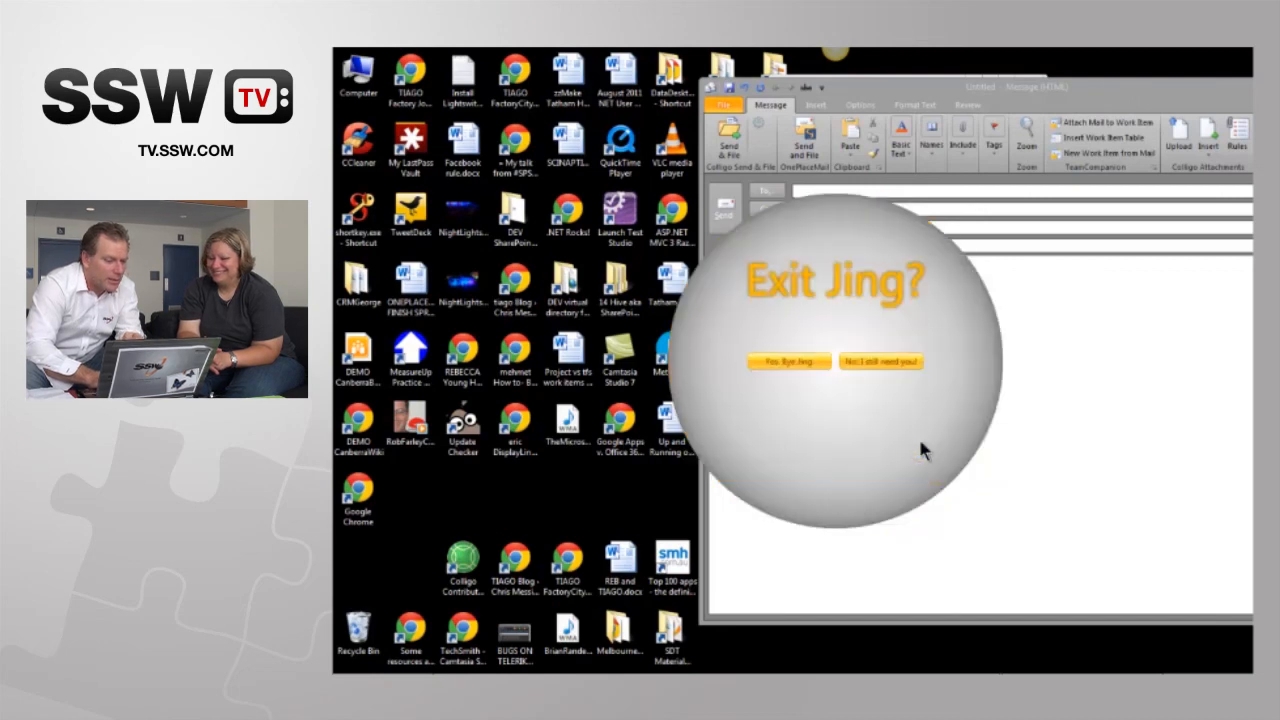